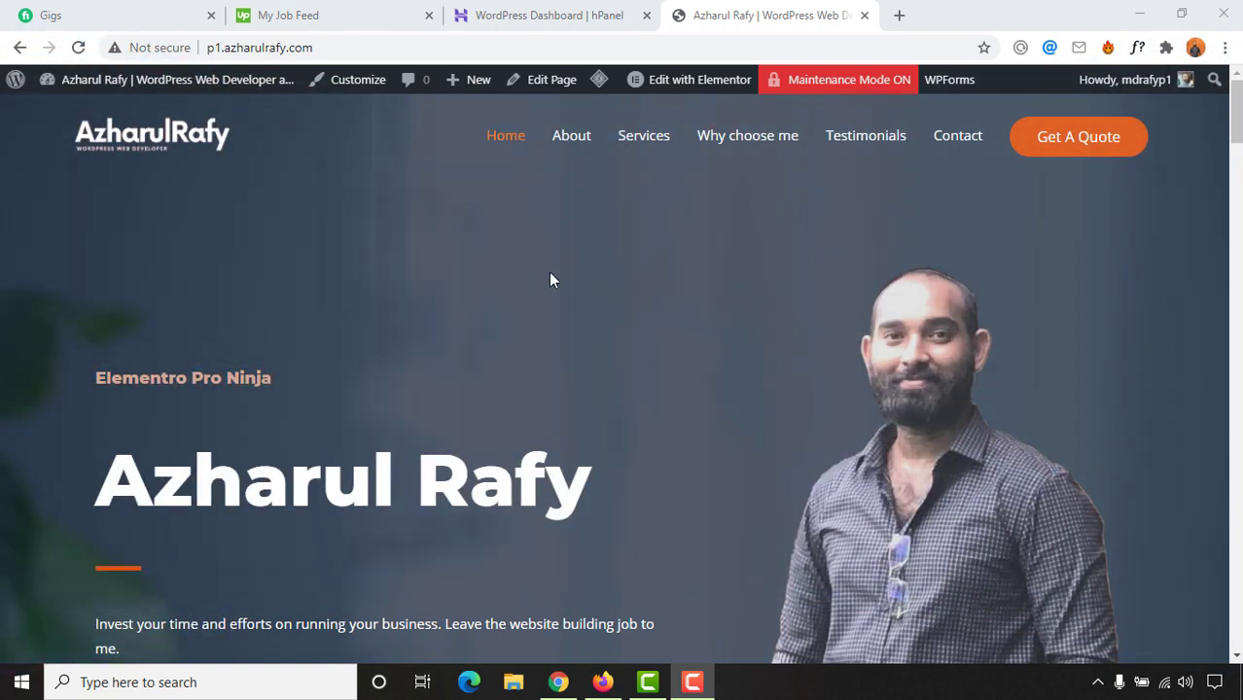
Scroll through the page to review its content.
scroll(698, 395, down, 2)
scroll(571, 512, down, 2)
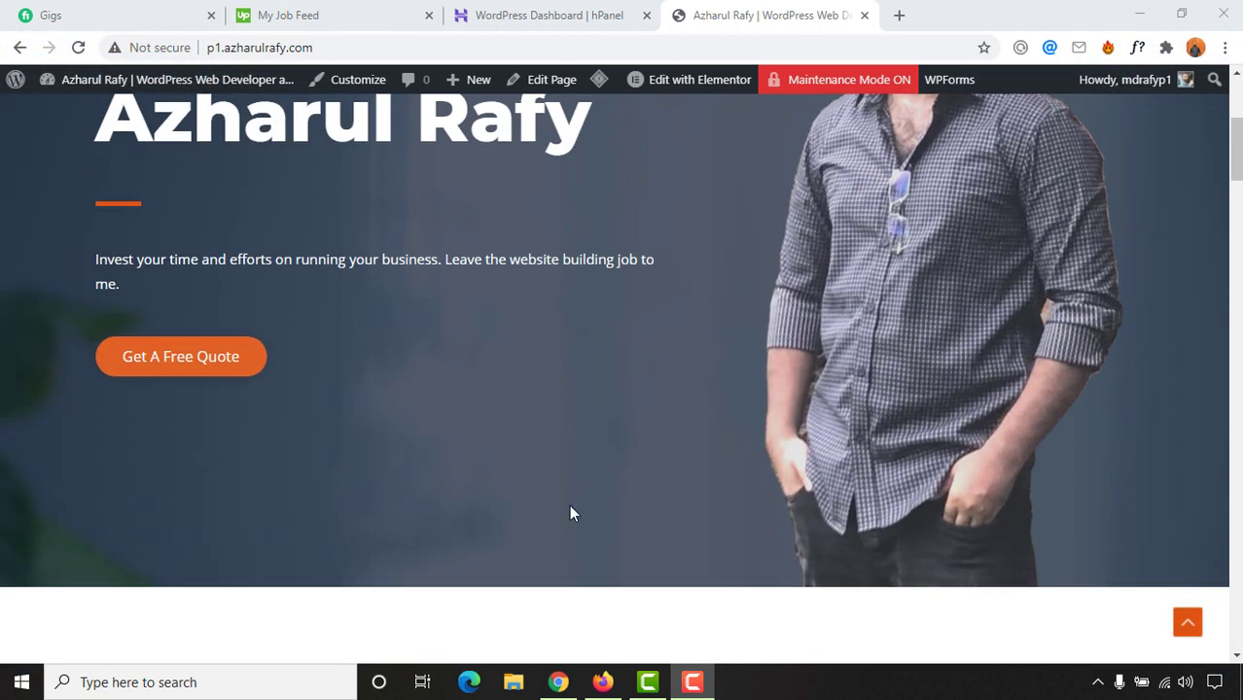
scroll(559, 343, down, 1)
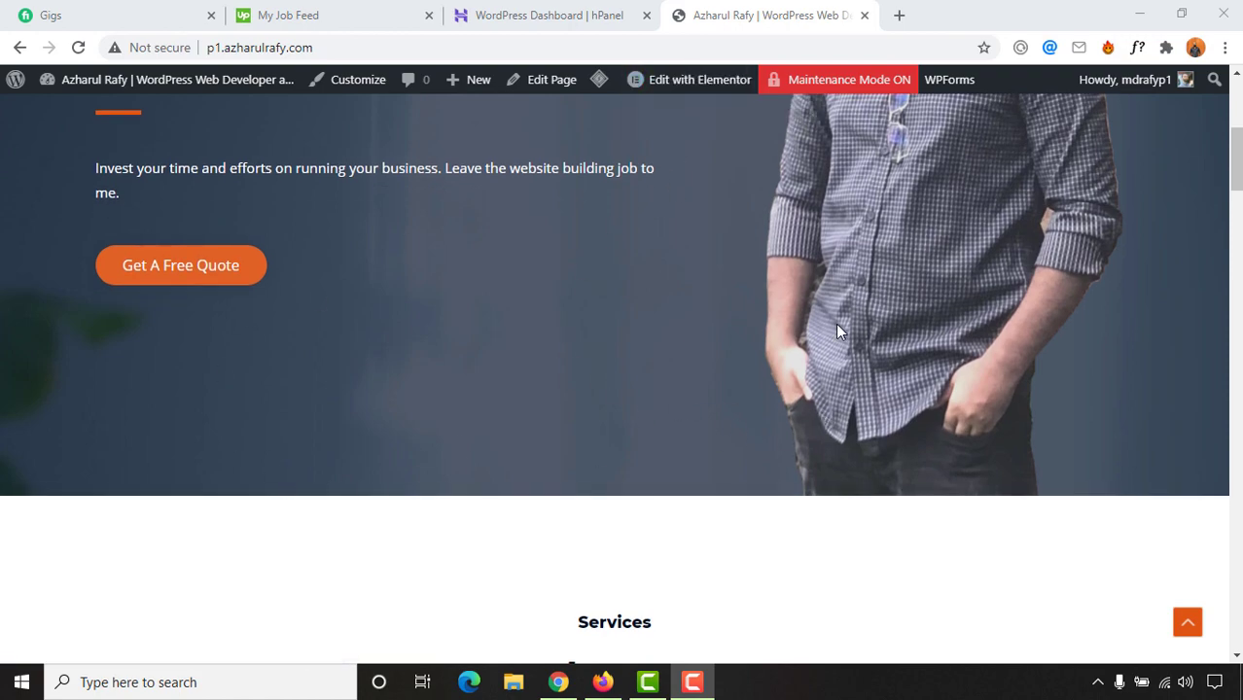
scroll(835, 331, up, 4)
scroll(768, 333, down, 4)
scroll(666, 519, down, 3)
scroll(694, 497, down, 3)
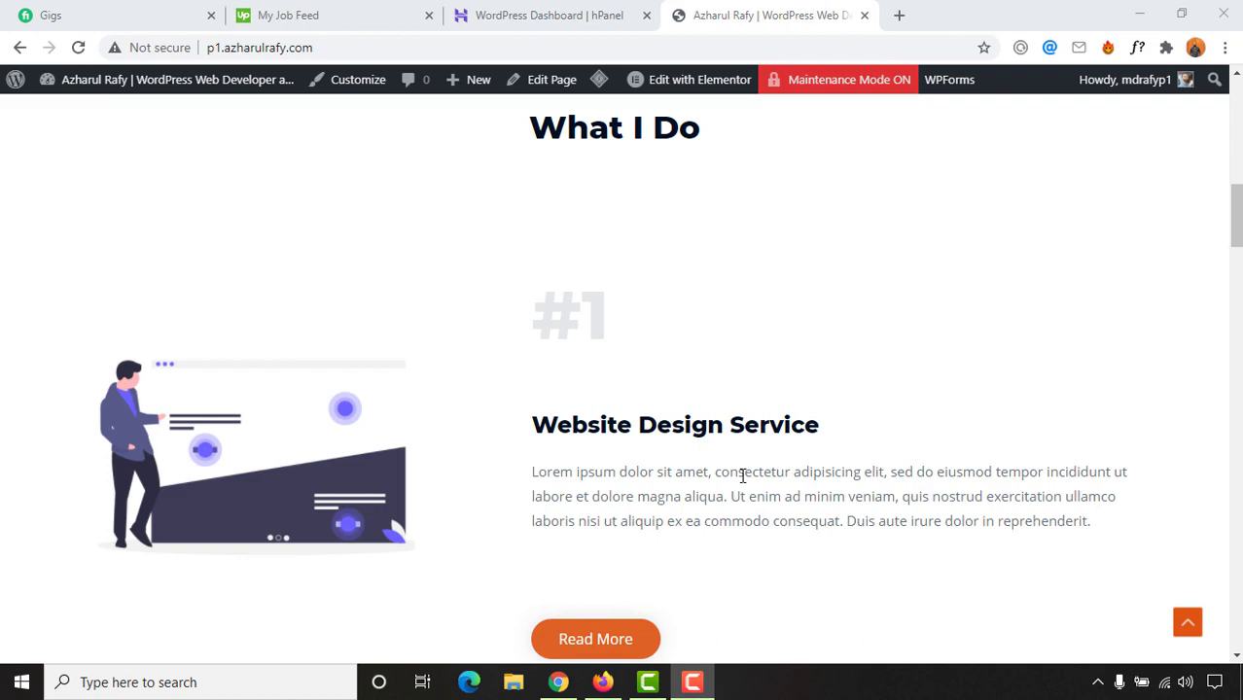
scroll(875, 457, down, 2)
scroll(584, 486, down, 4)
scroll(583, 506, down, 5)
scroll(486, 516, down, 5)
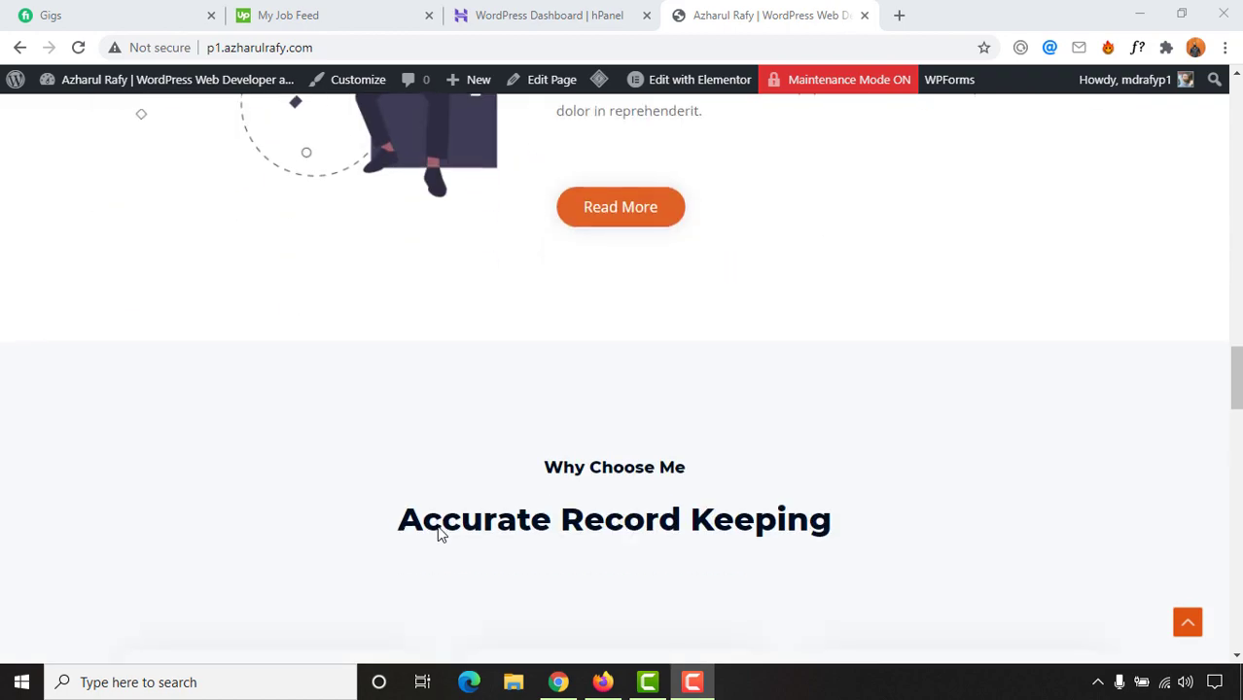
scroll(583, 525, down, 5)
drag(1237, 508, 1237, 136)
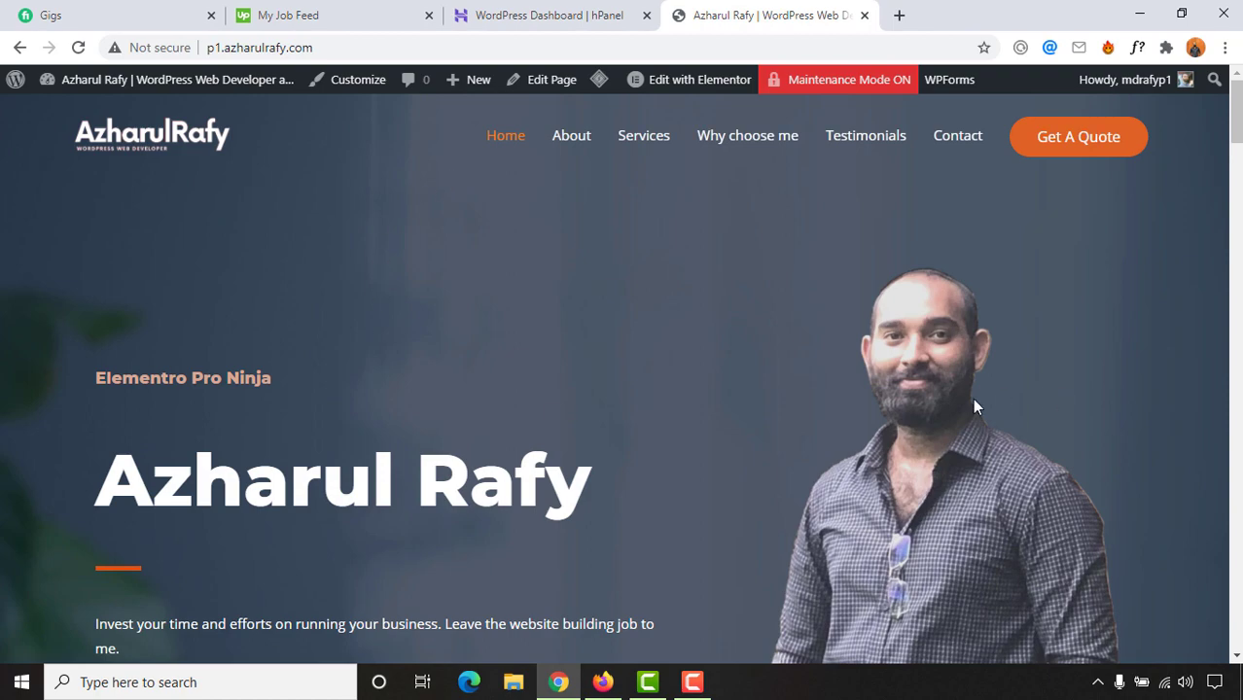
scroll(653, 471, down, 3)
scroll(956, 355, down, 2)
scroll(962, 292, up, 2)
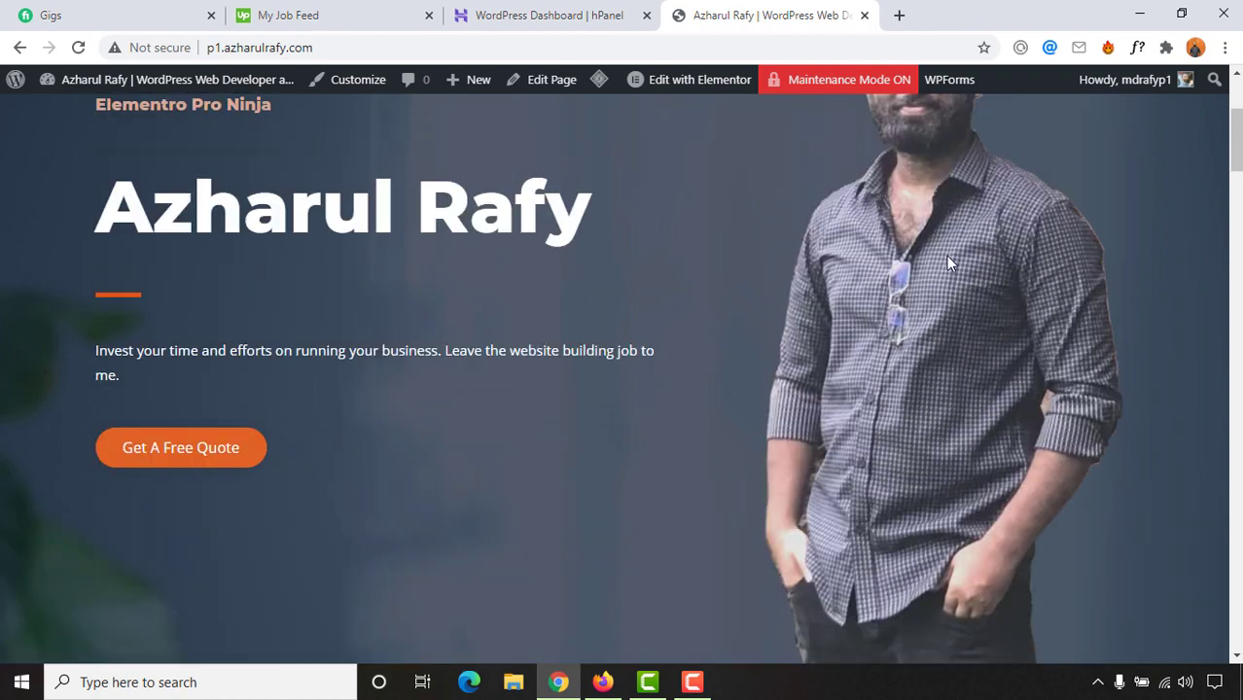
scroll(977, 255, down, 2)
scroll(853, 265, up, 4)
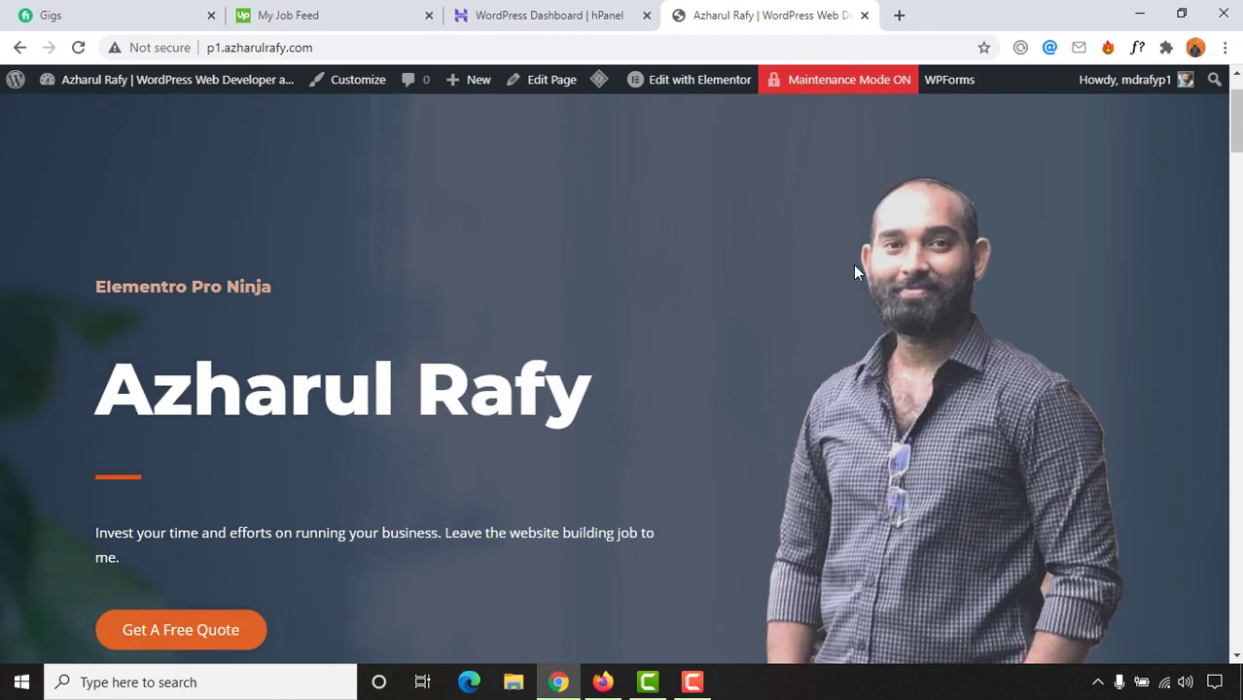
scroll(652, 234, up, 1)
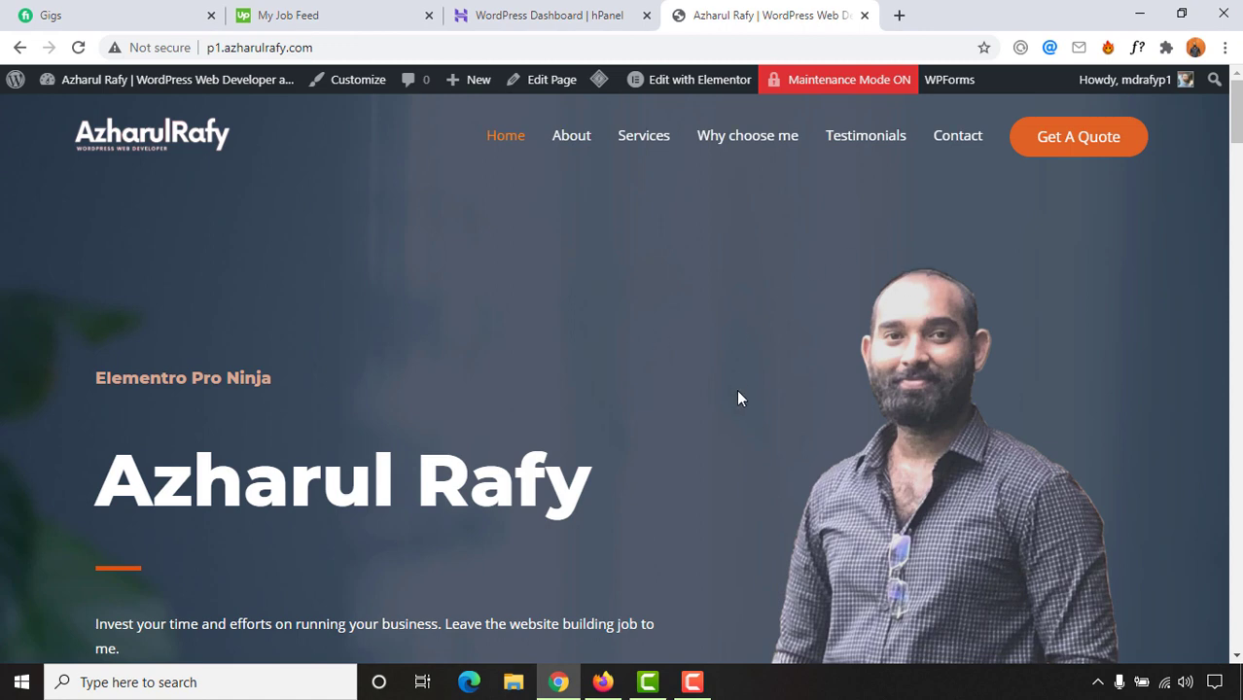
Copy the URL of the 'Step by Step Portfolio Website Building Course' YouTube video.
click(599, 684)
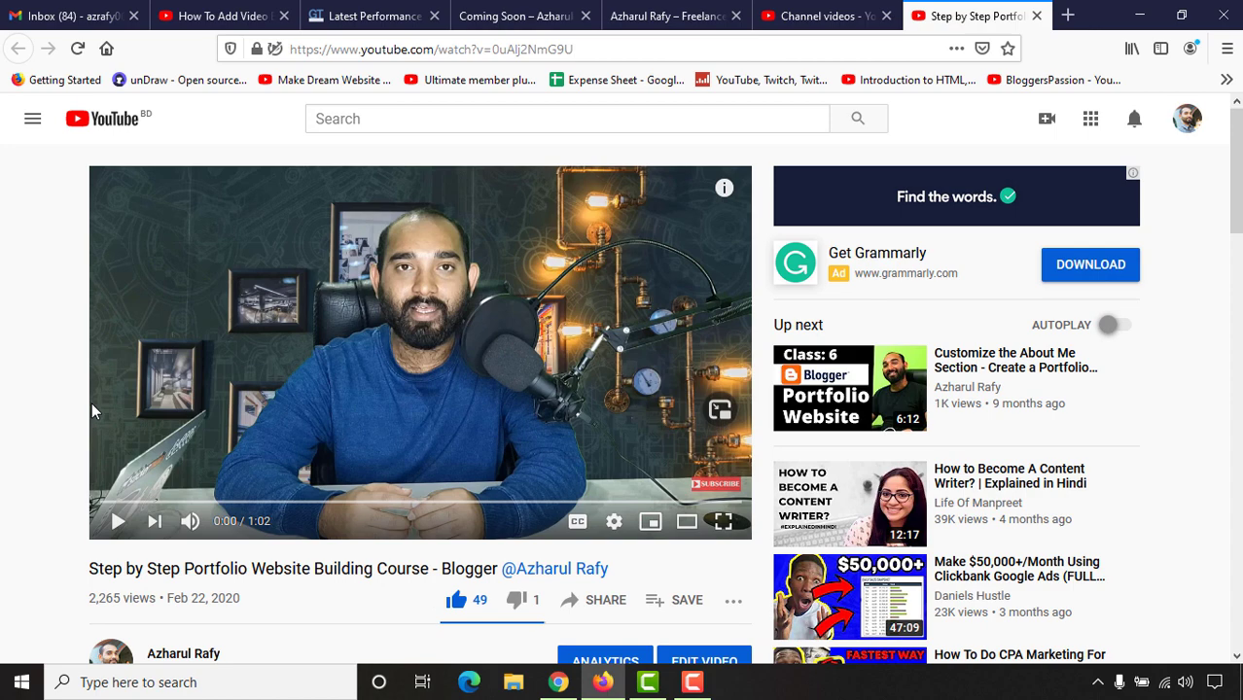
scroll(20, 418, down, 1)
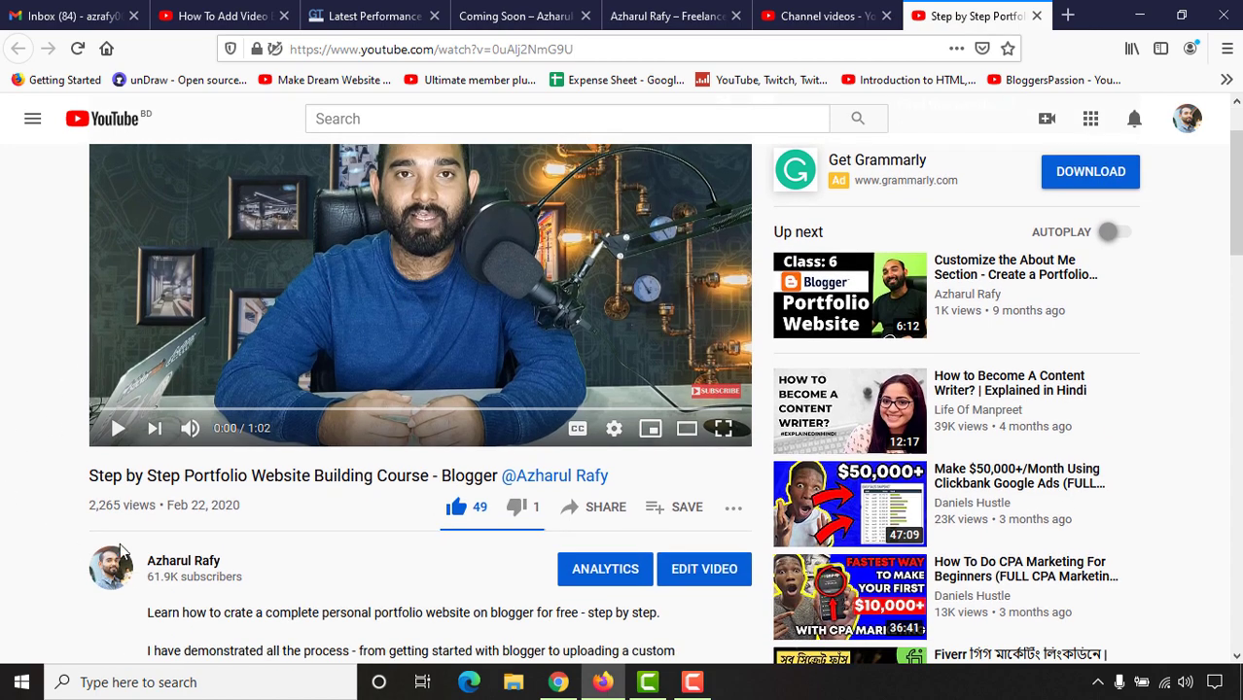
scroll(43, 402, up, 1)
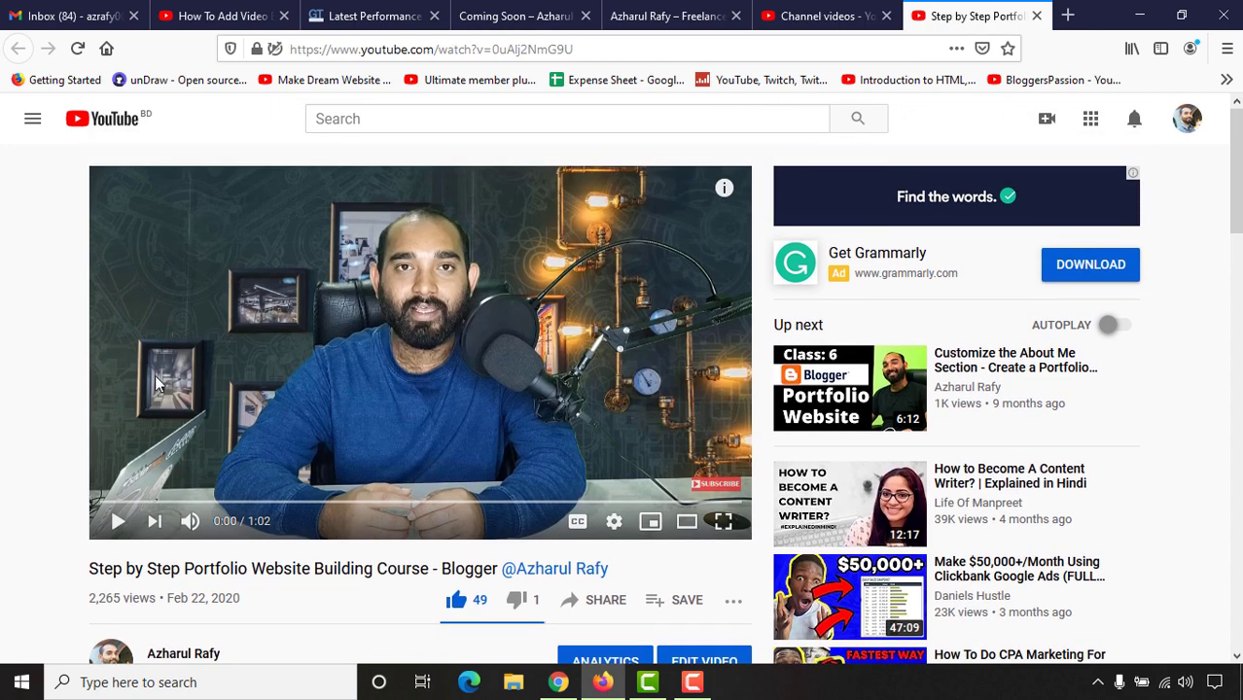
right_click(433, 261)
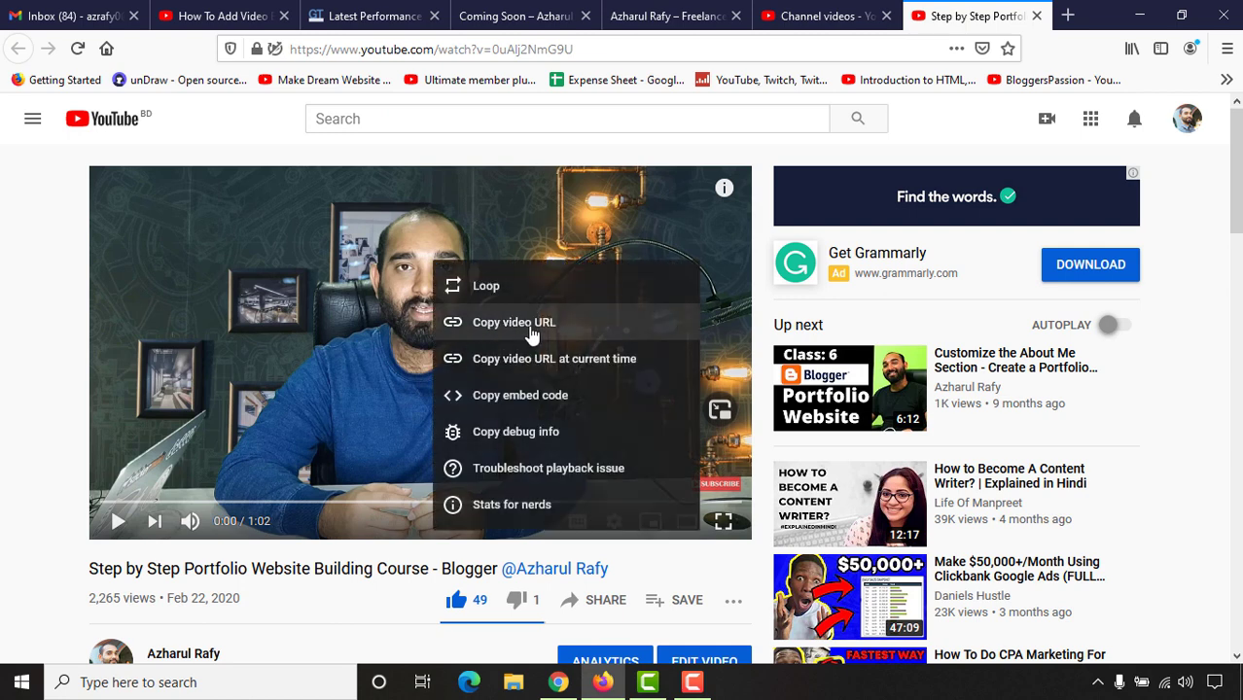
click(532, 325)
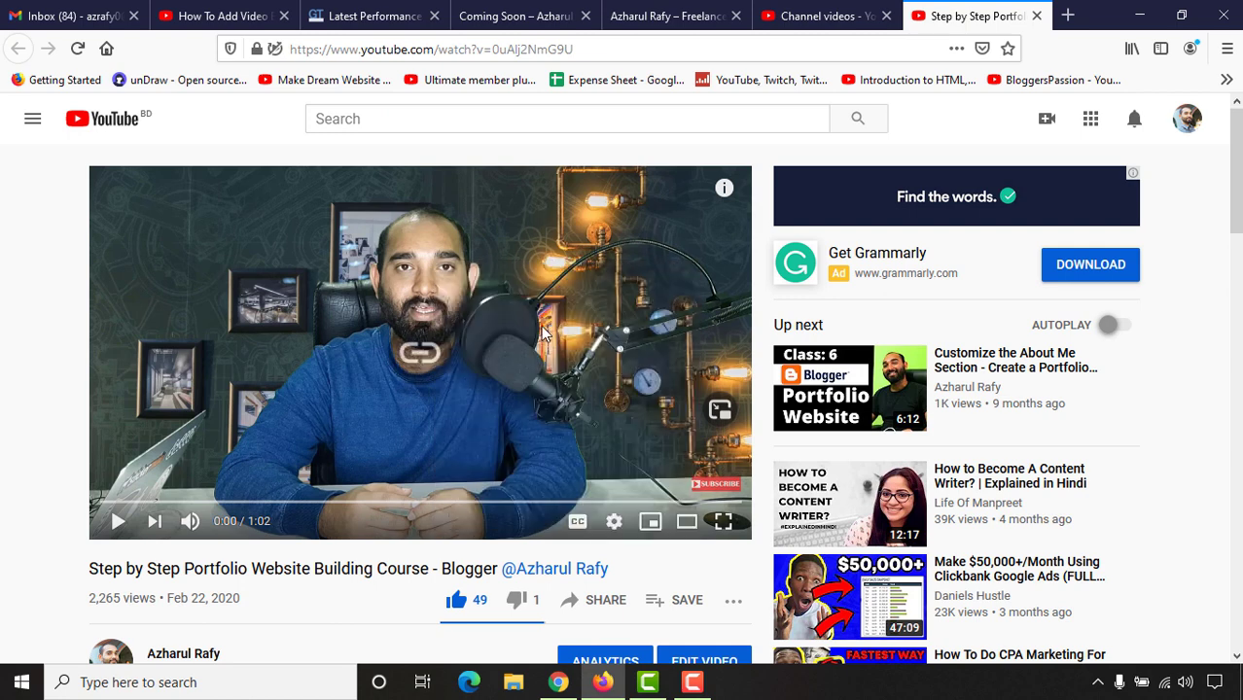
Open the portfolio home page in Elementor via Edit with Elementor in Chrome.
click(563, 685)
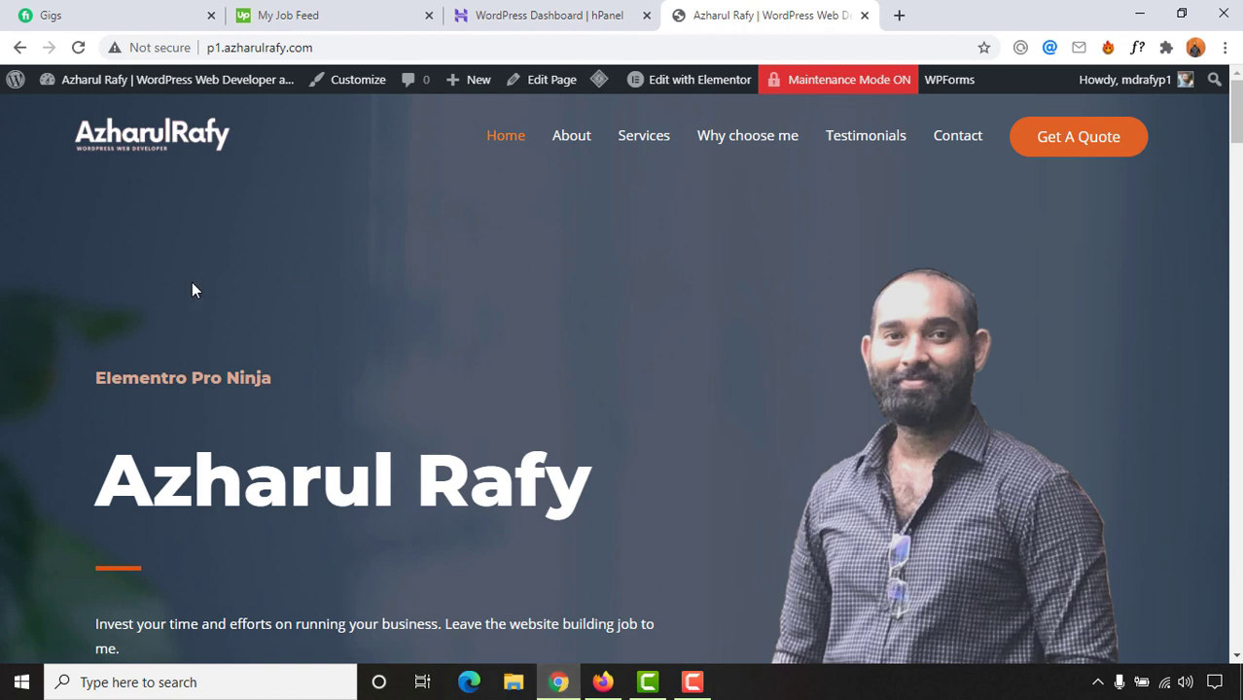
click(700, 82)
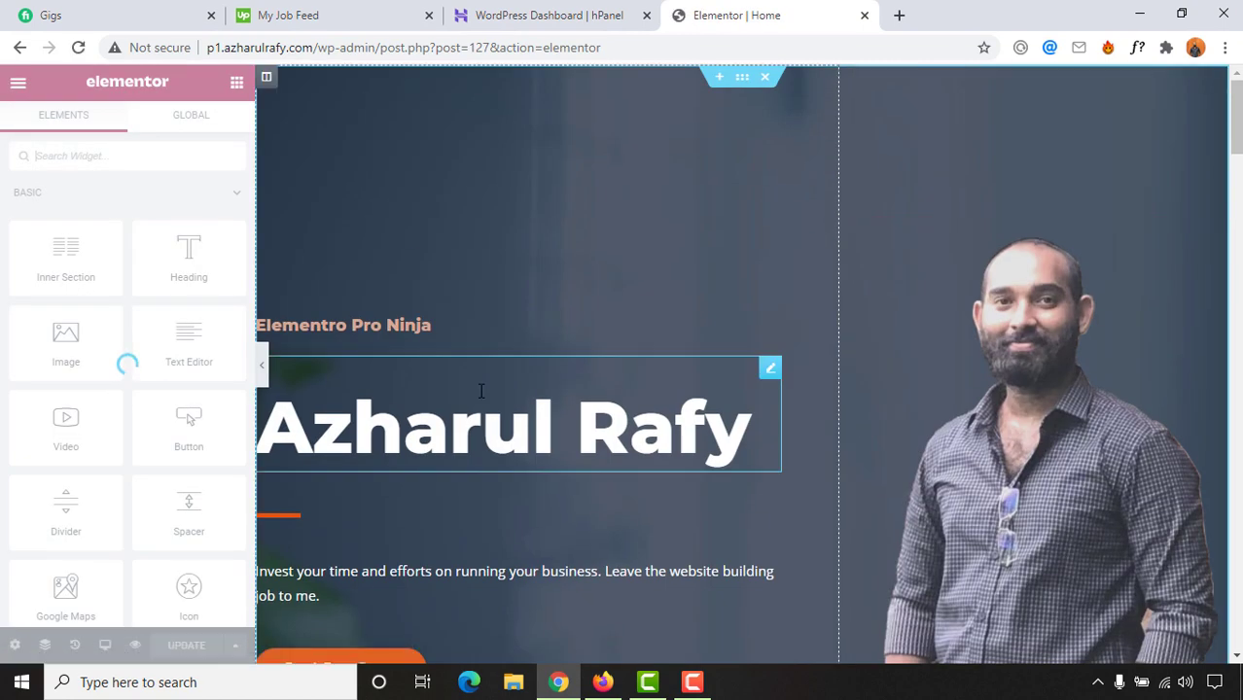
scroll(532, 360, down, 2)
scroll(321, 358, down, 2)
scroll(644, 365, up, 4)
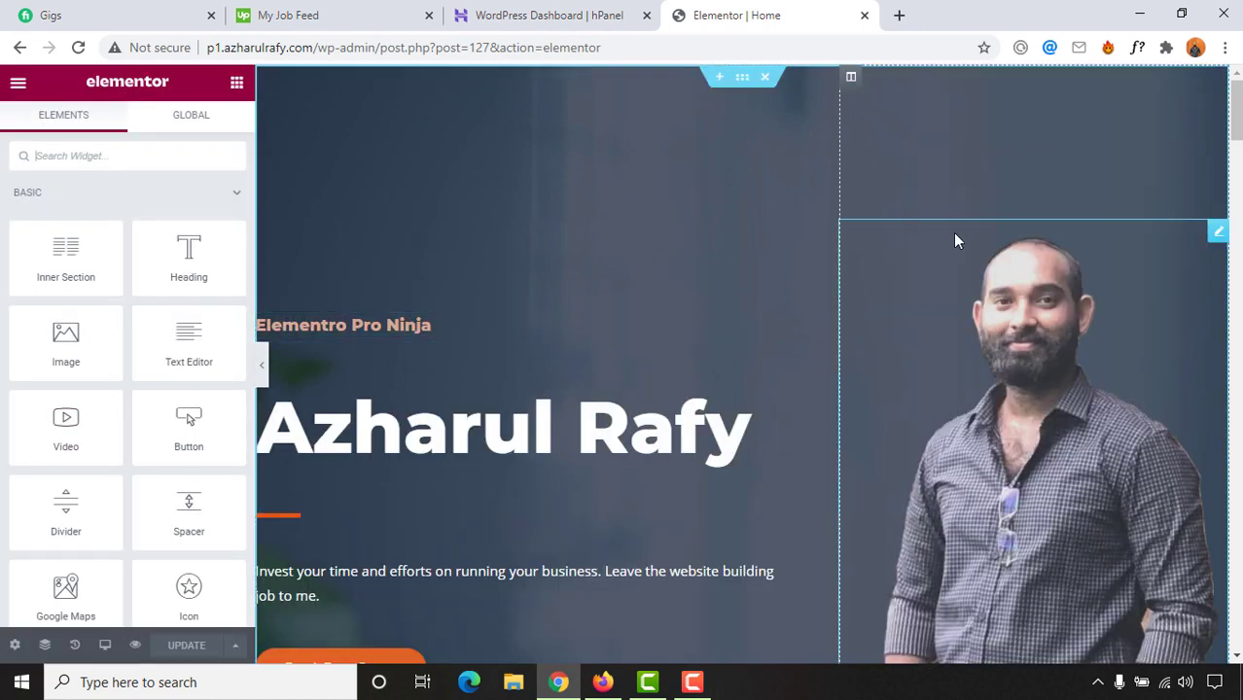
scroll(718, 382, down, 4)
scroll(800, 222, up, 4)
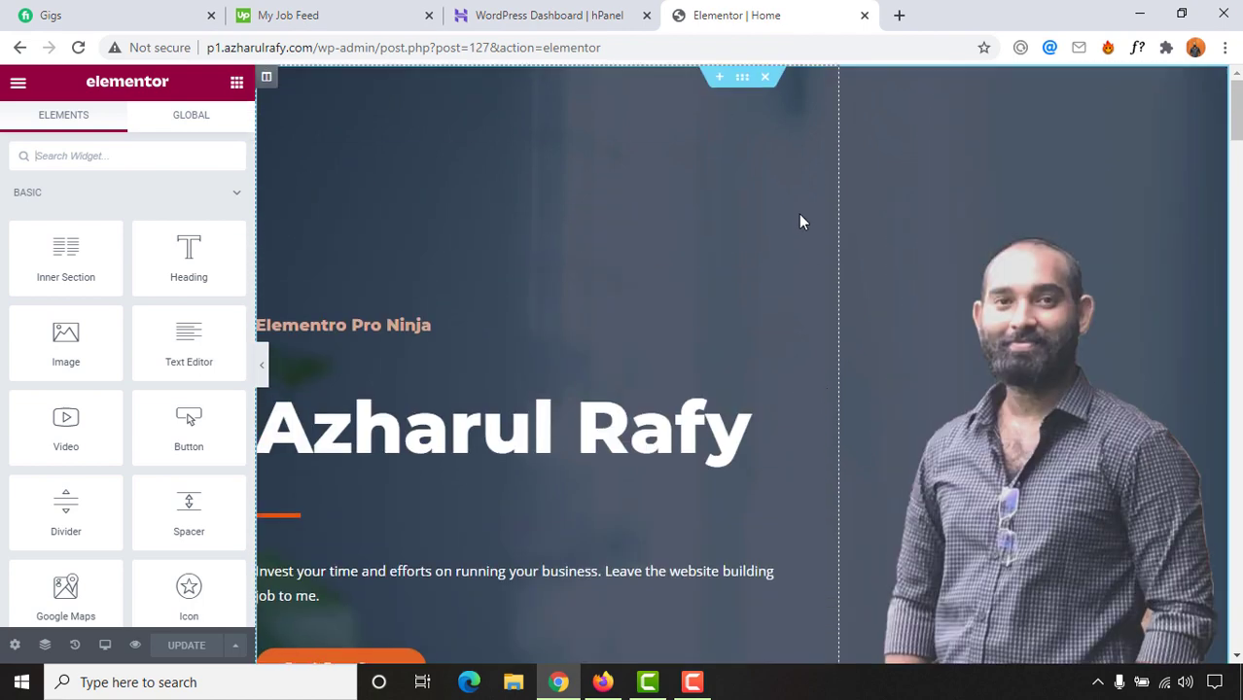
Select the hero section and show its Style > Background settings.
click(742, 80)
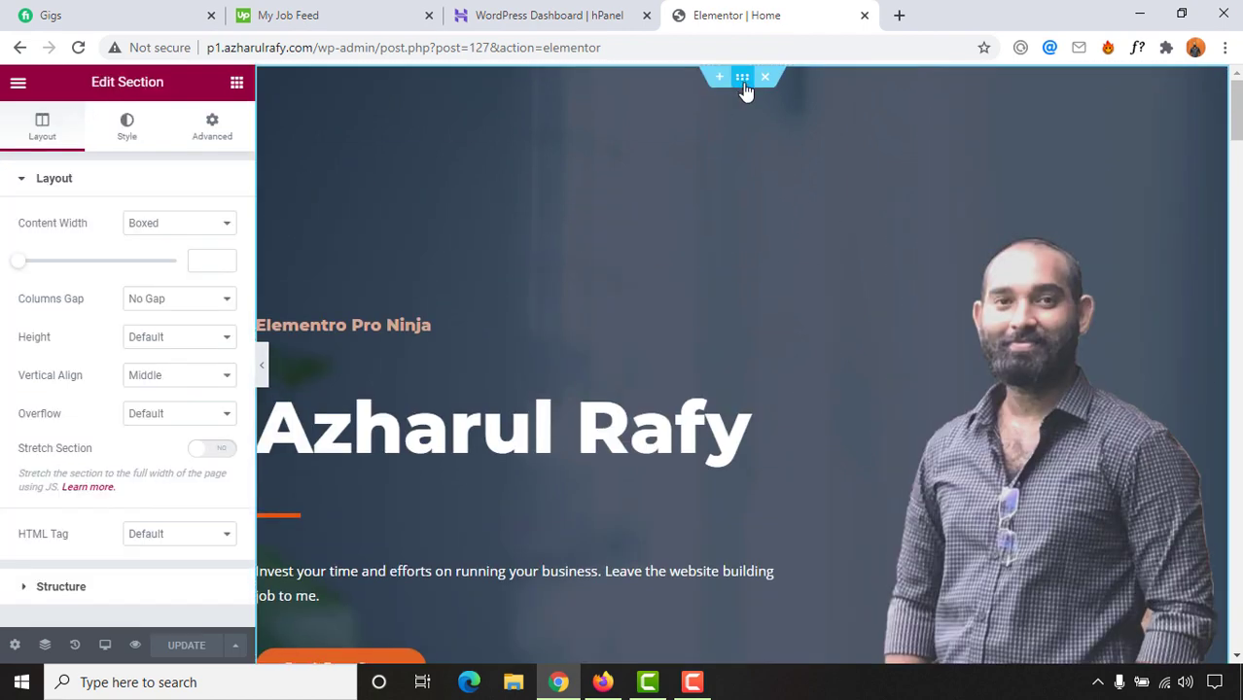
scroll(762, 346, down, 2)
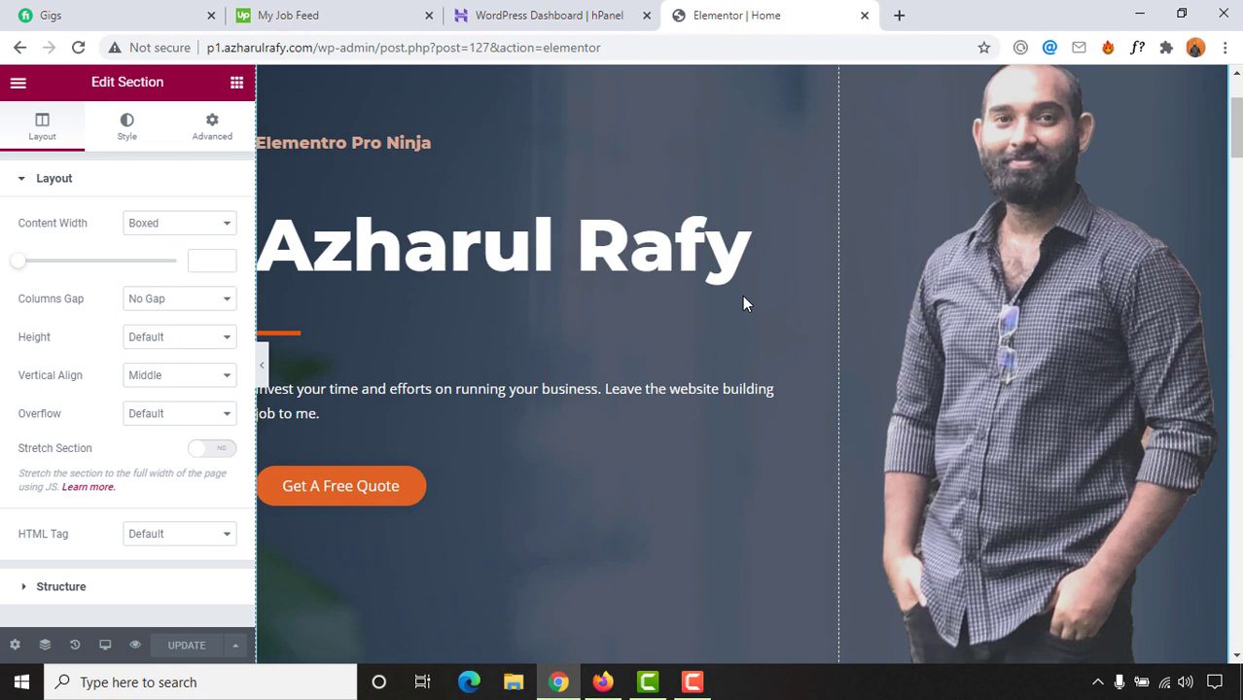
scroll(743, 299, down, 3)
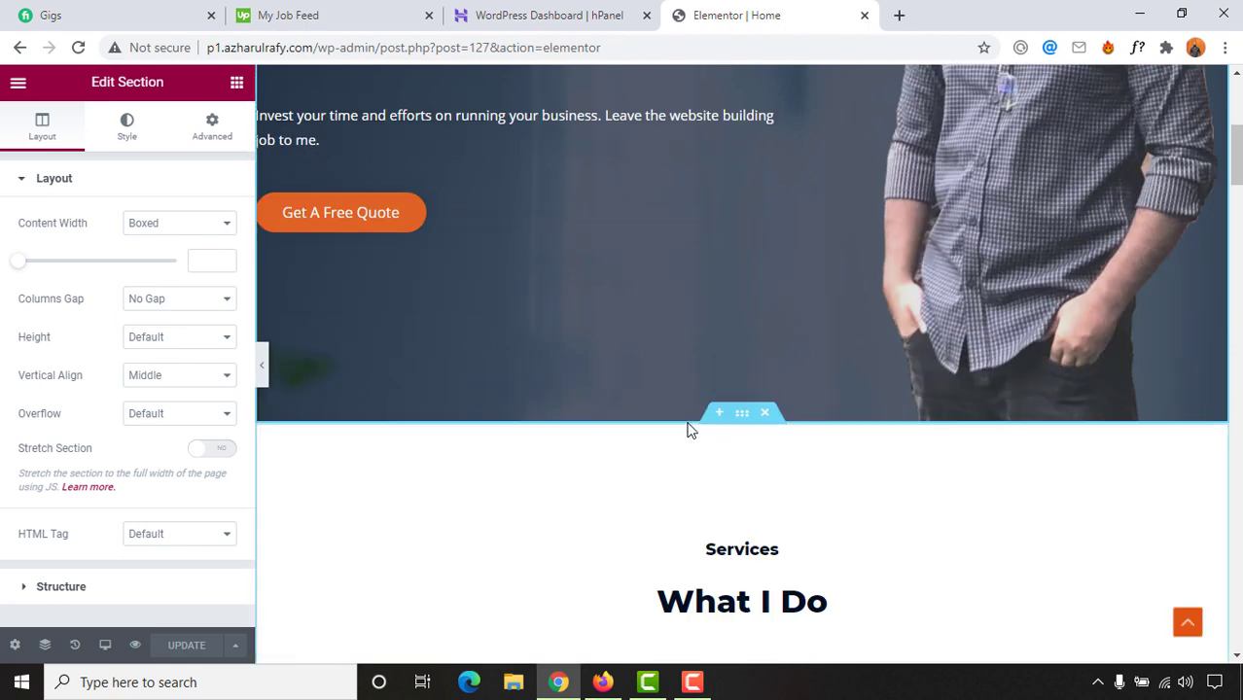
scroll(747, 324, up, 5)
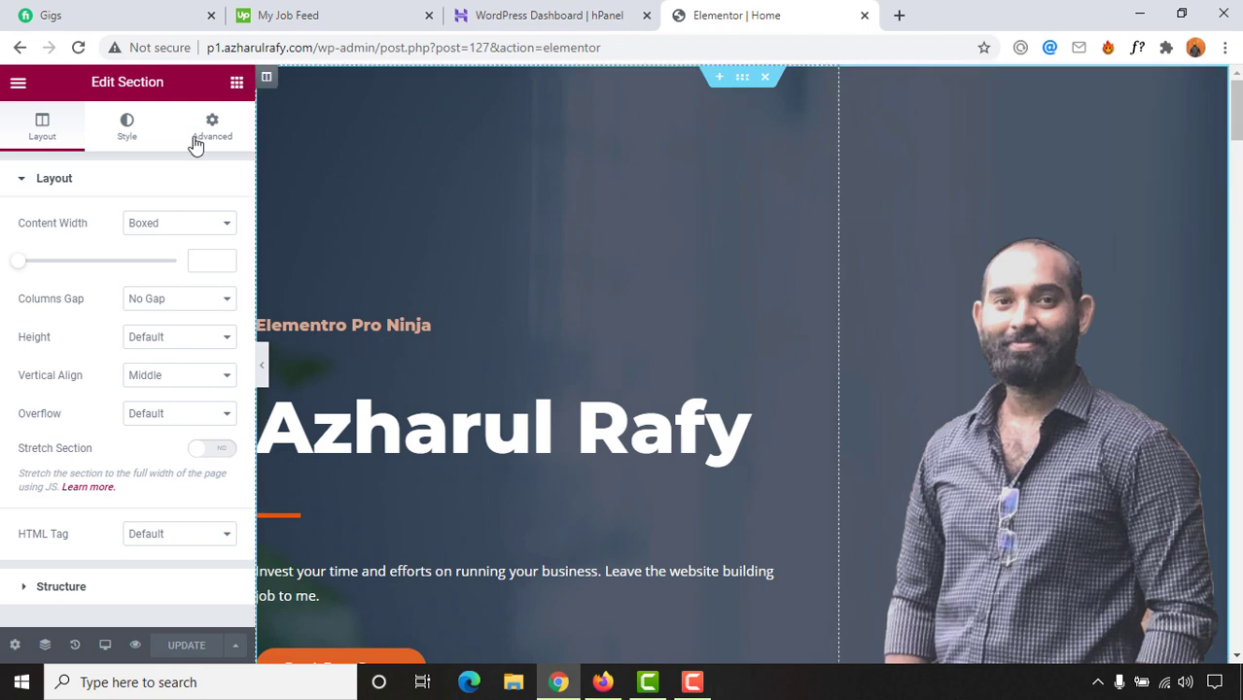
click(133, 130)
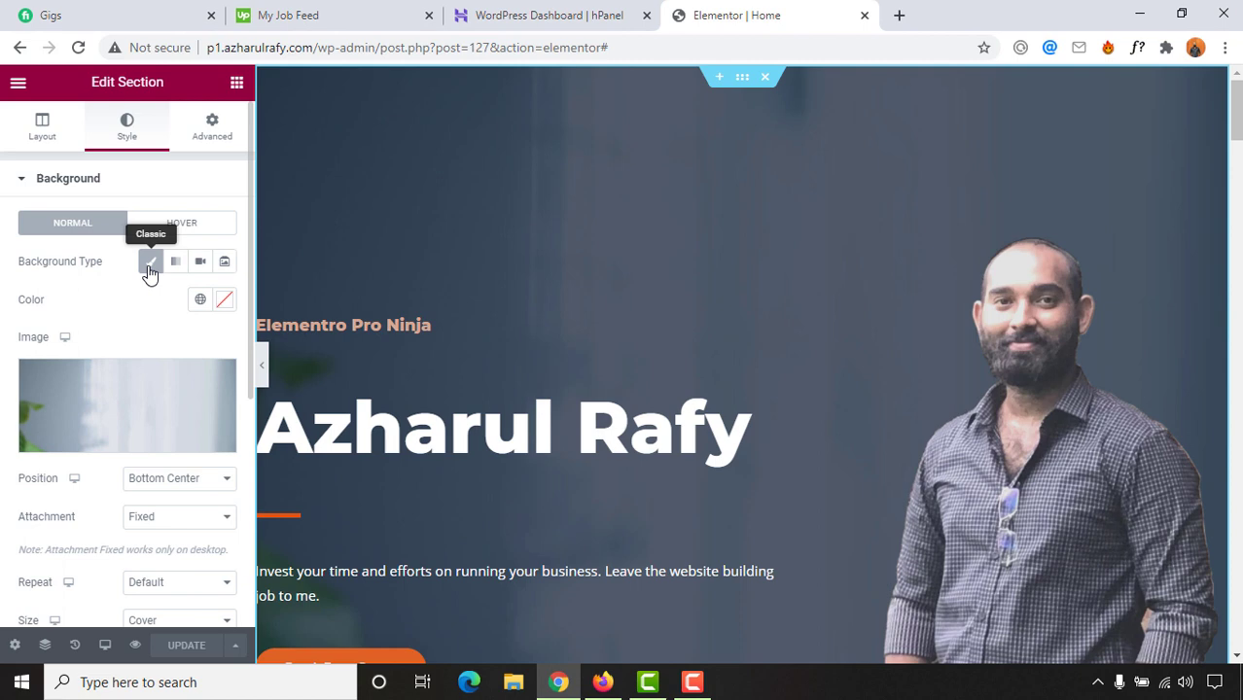
mouse_move(126, 393)
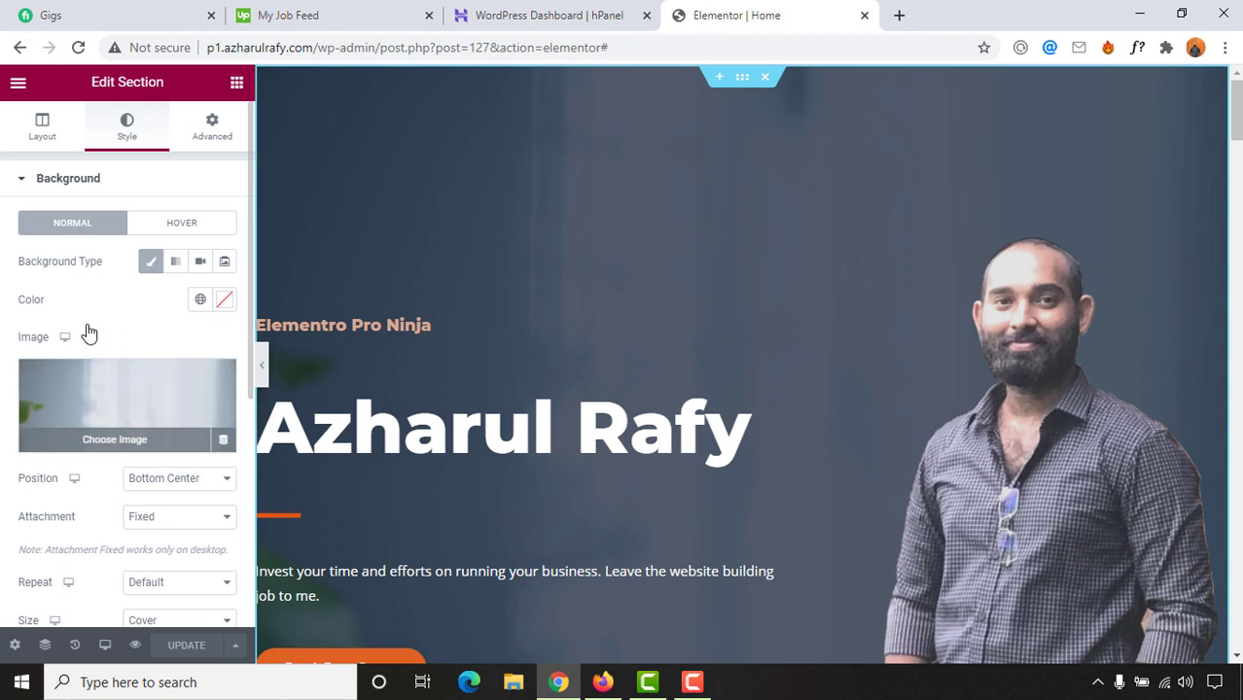
Set the hero Background Type to Video with the copied YouTube course link pasted in.
click(200, 263)
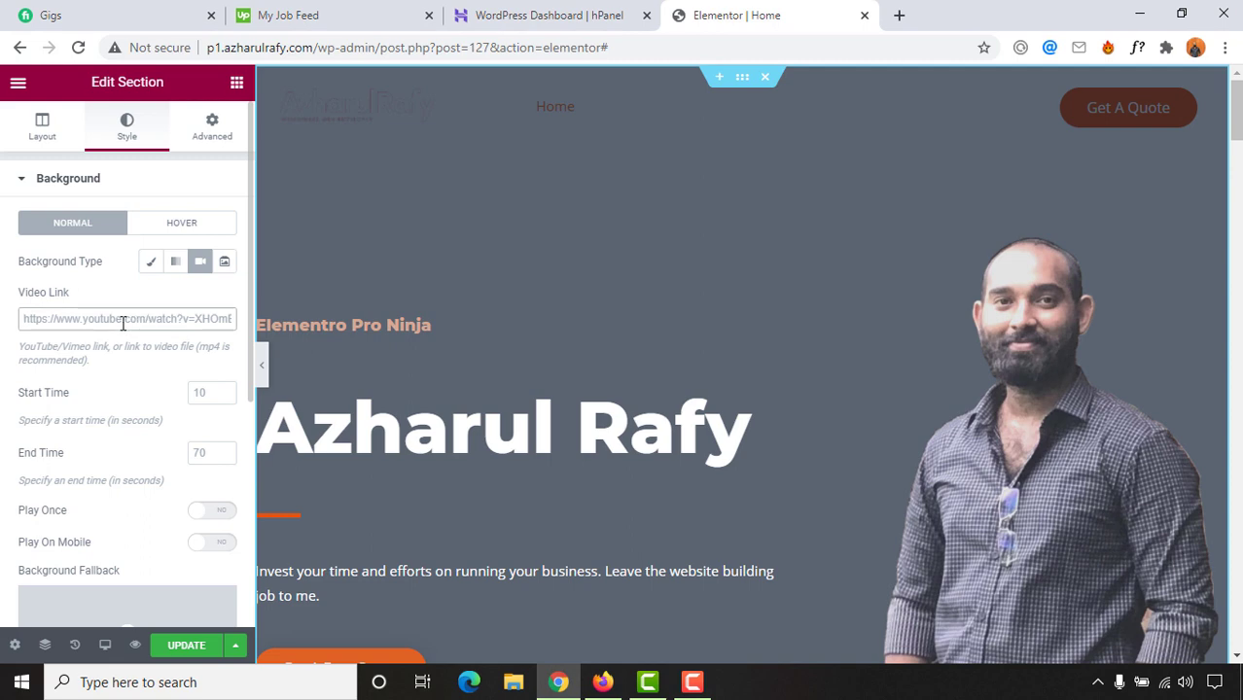
right_click(122, 324)
click(169, 468)
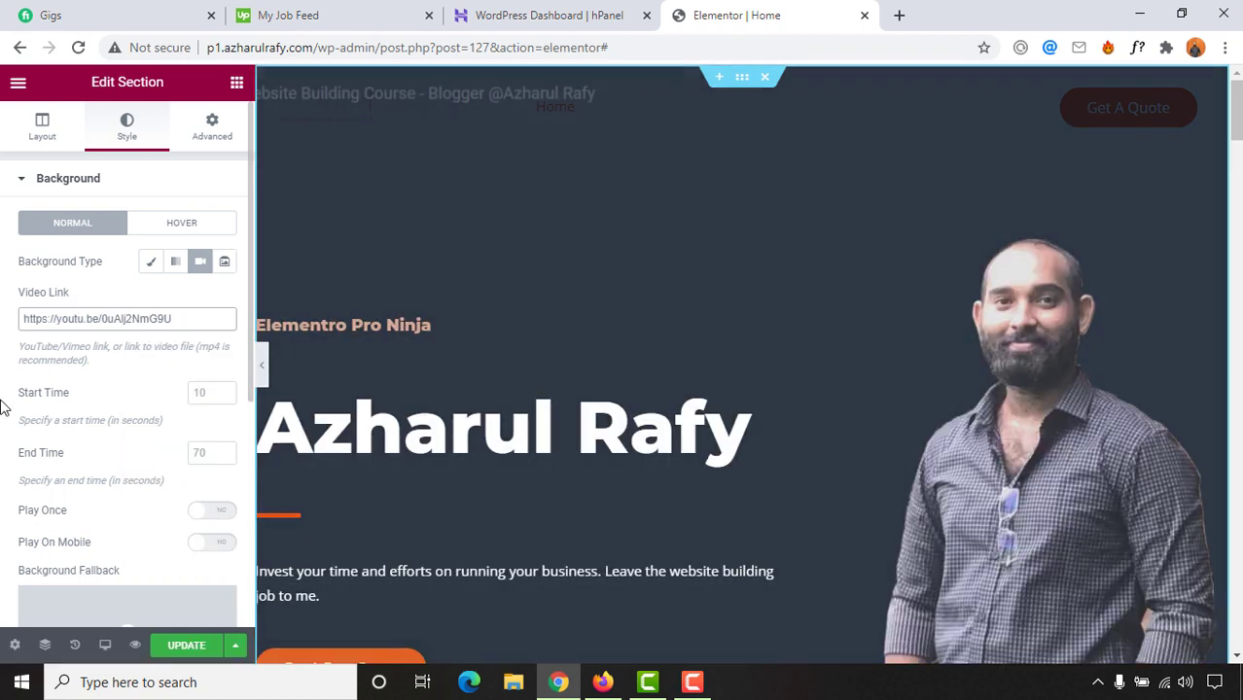
scroll(857, 357, down, 1)
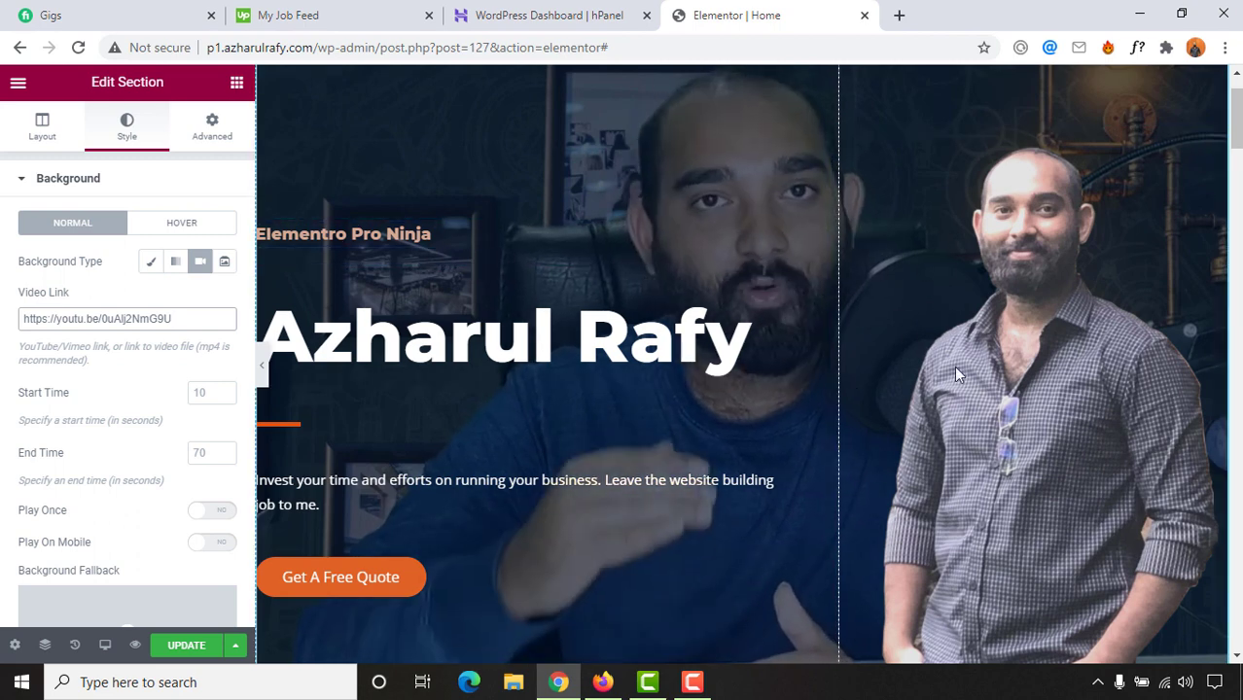
Revert the hero background to Classic and delete the portrait photo from the image widget.
scroll(1070, 311, up, 1)
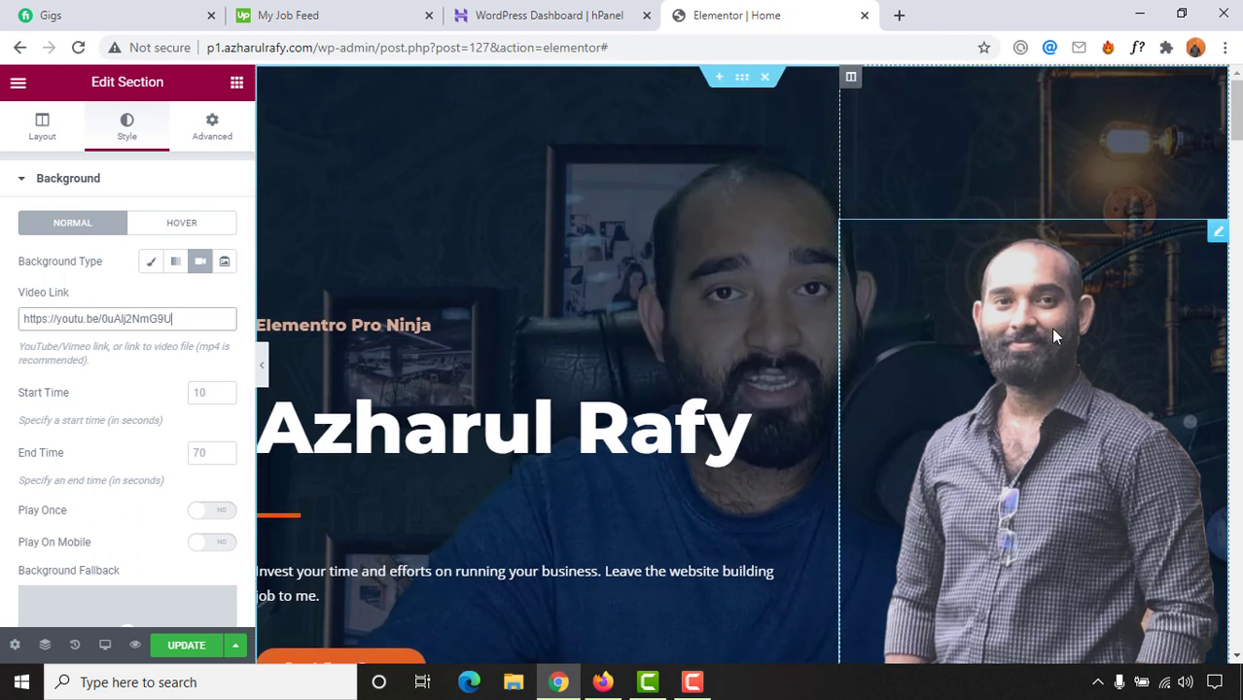
click(150, 263)
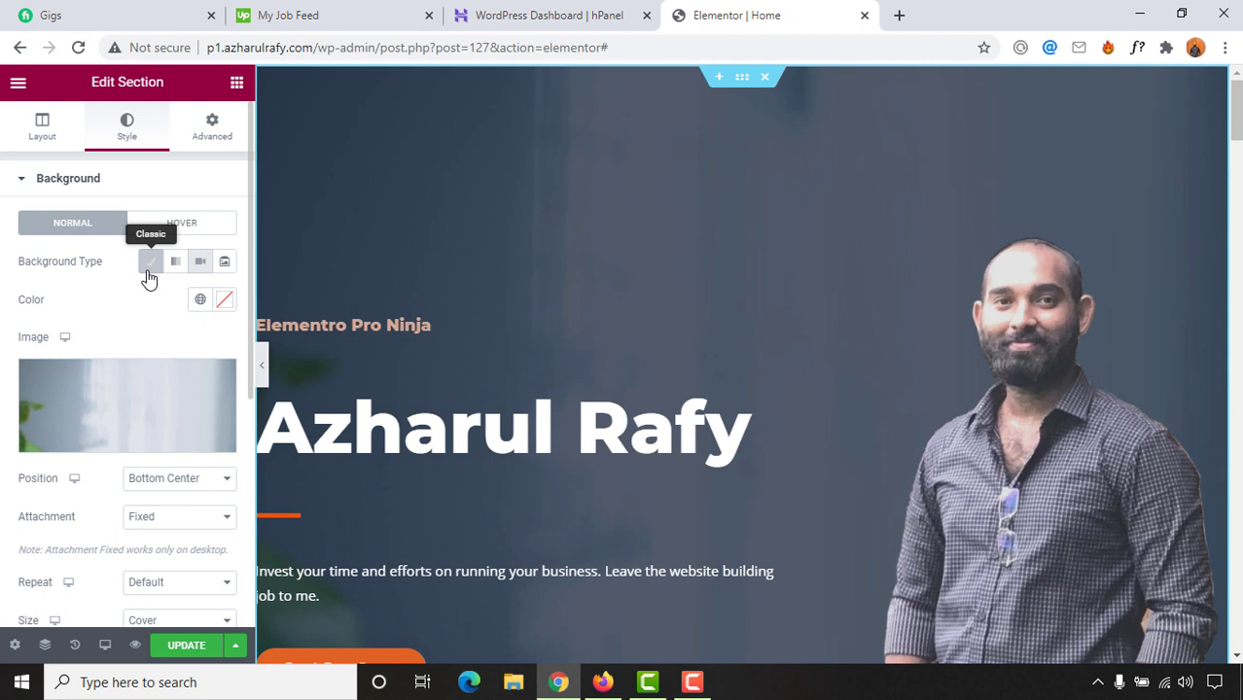
scroll(52, 513, down, 3)
scroll(78, 515, up, 3)
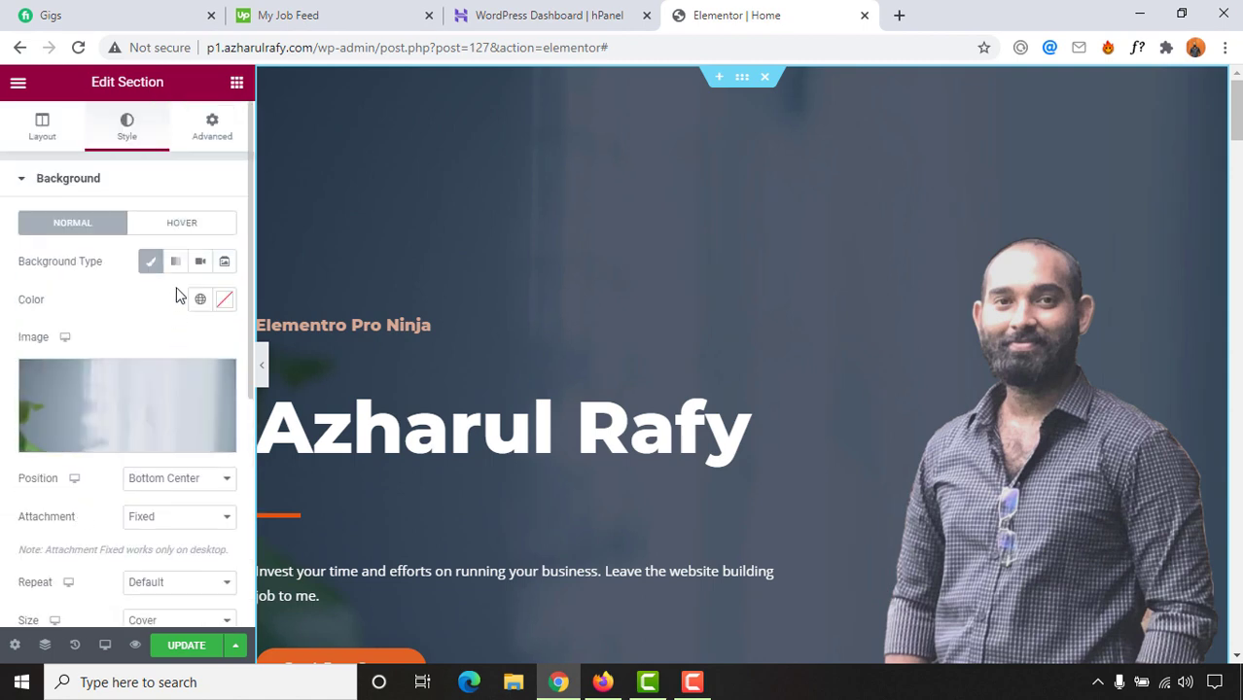
click(1039, 285)
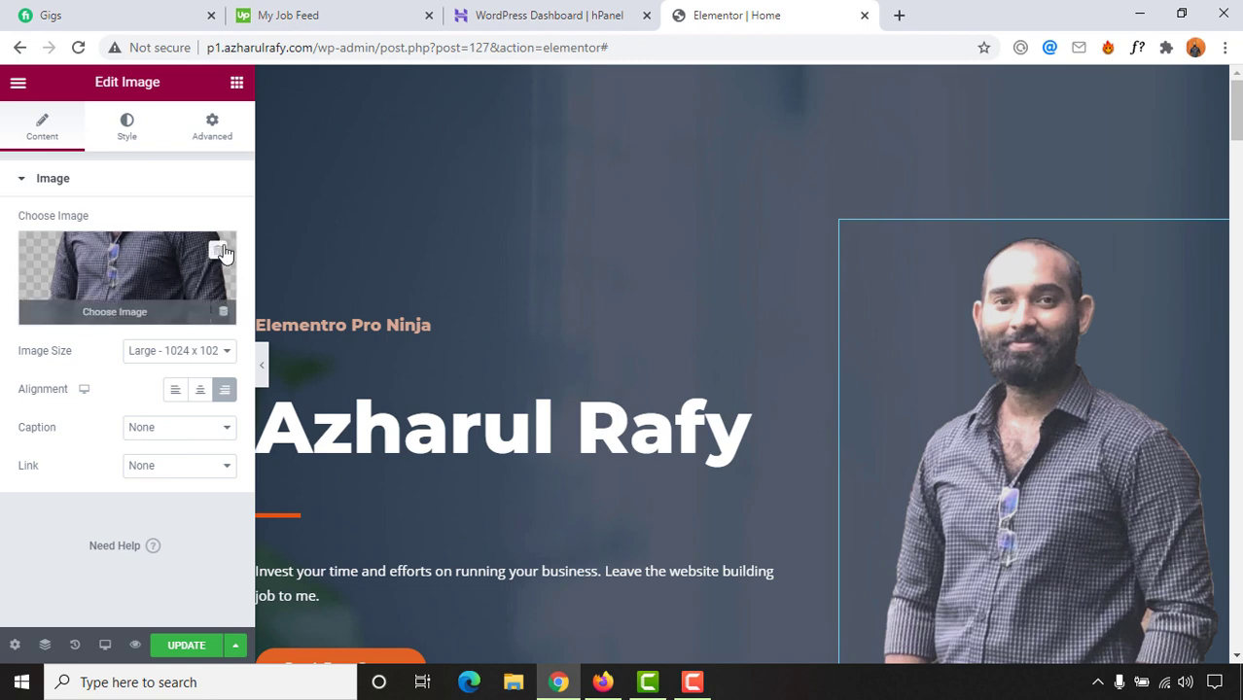
click(221, 251)
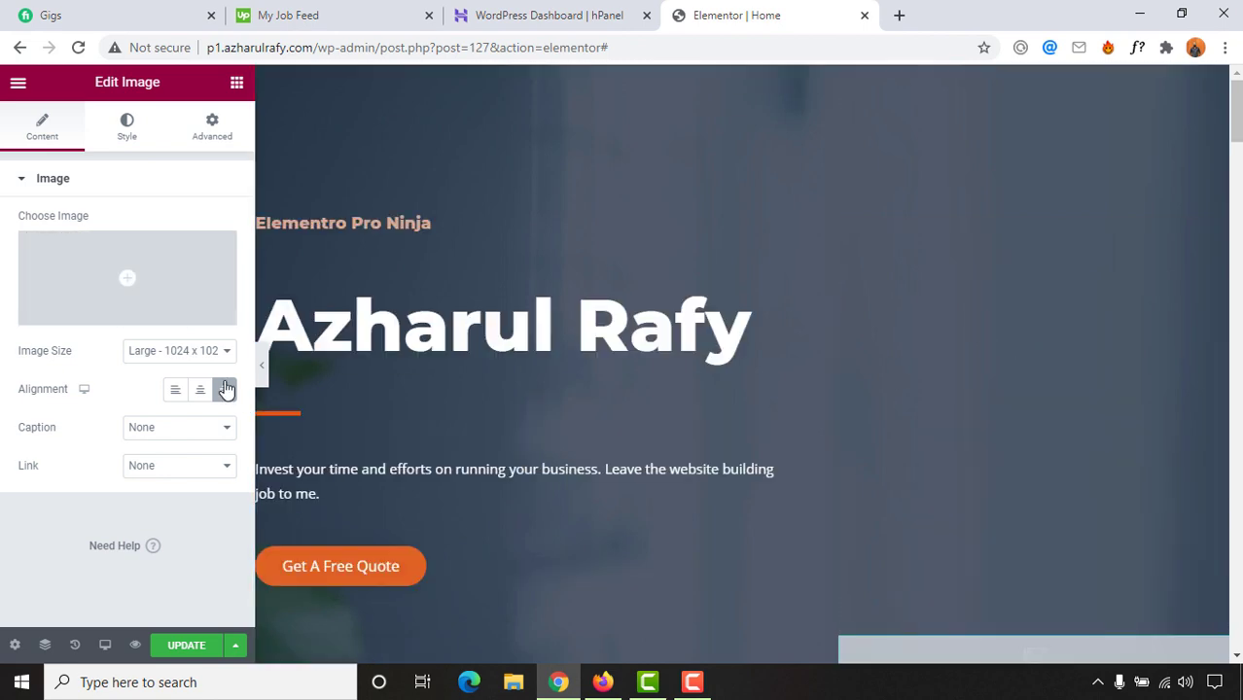
Make the header section's background the YouTube video again and preview it with the panel hidden.
click(134, 136)
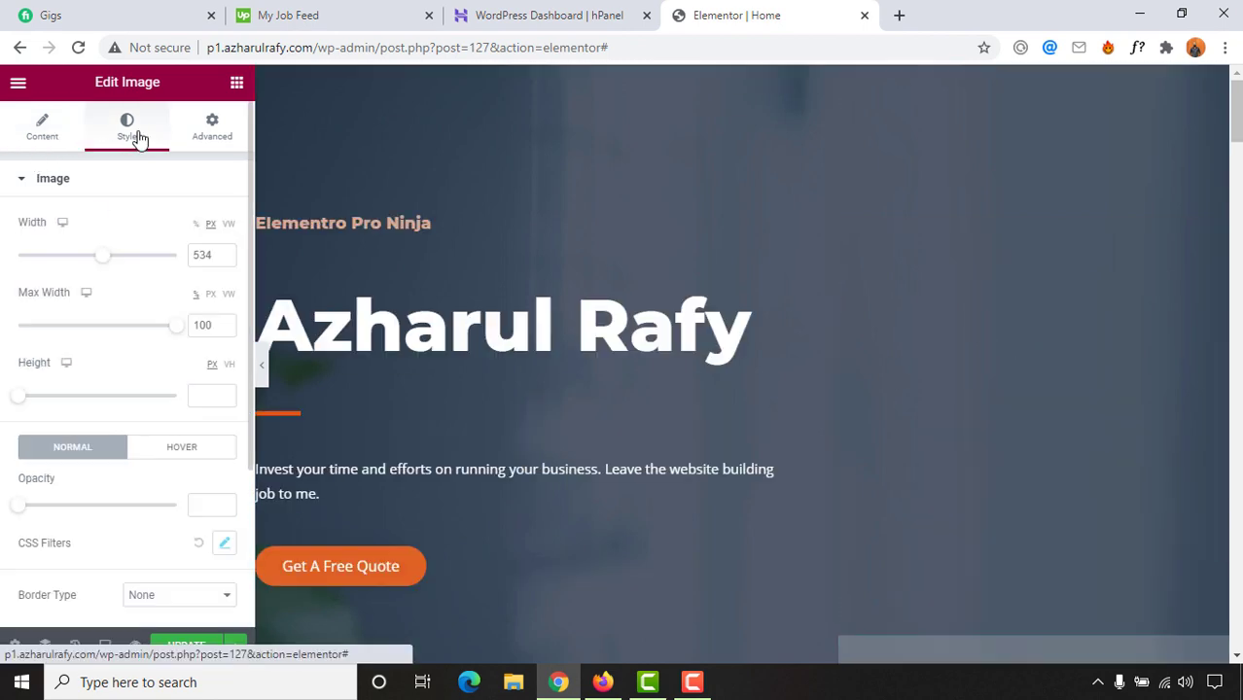
click(582, 142)
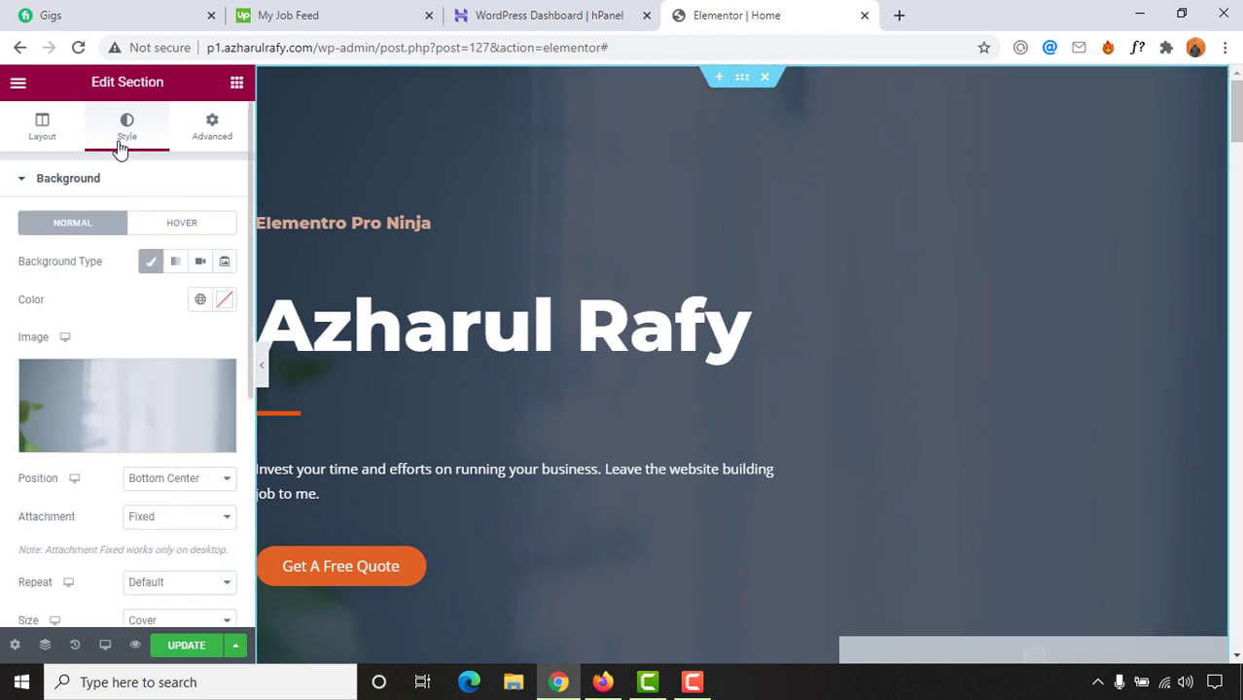
click(198, 262)
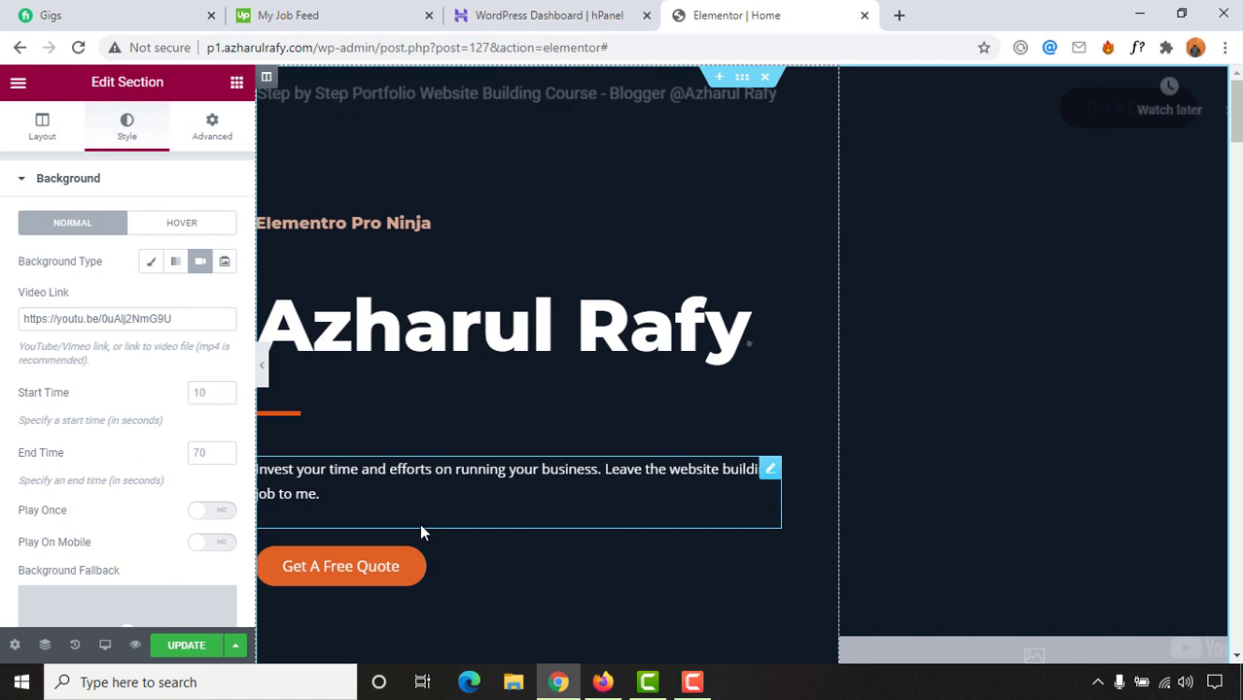
scroll(953, 526, down, 2)
scroll(944, 564, up, 2)
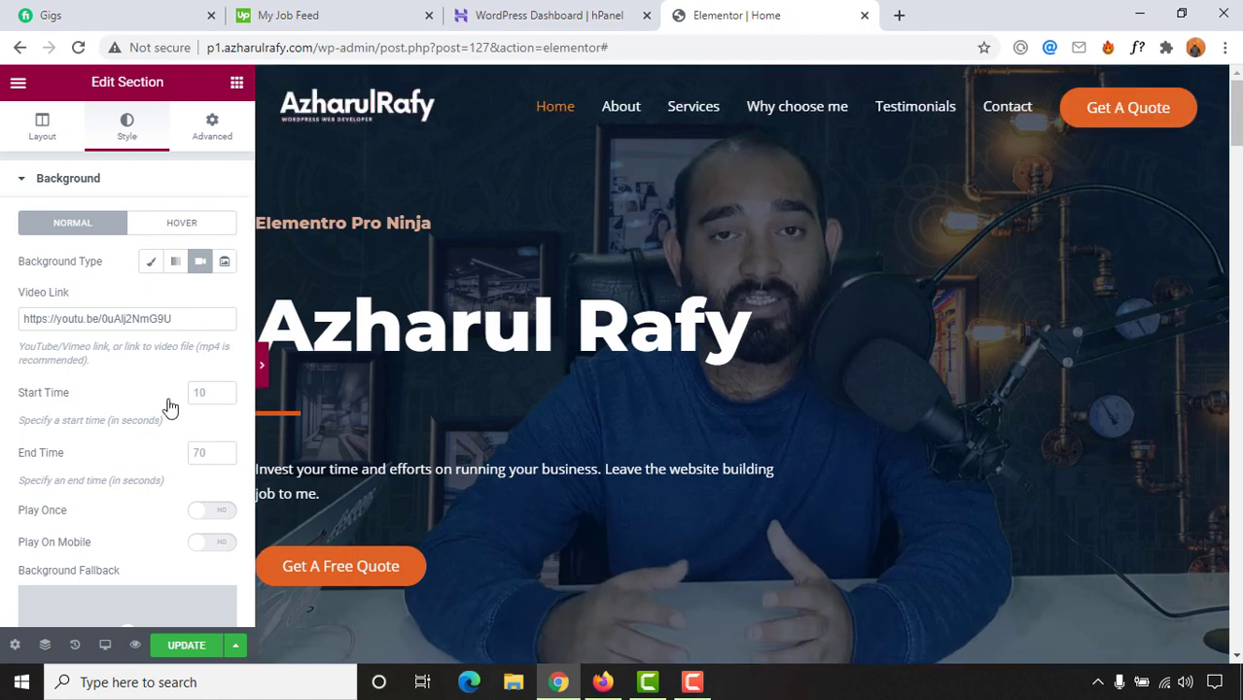
click(260, 366)
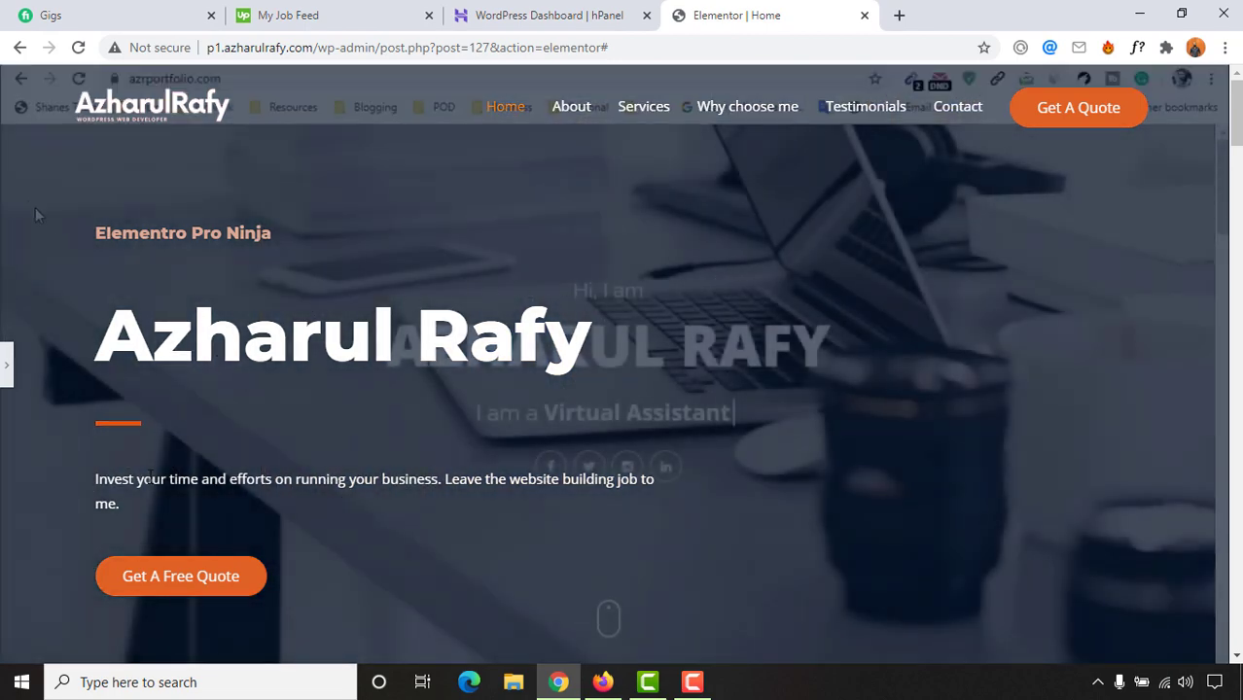
Bring back the panel and open the hero's Background Overlay color picker.
click(4, 366)
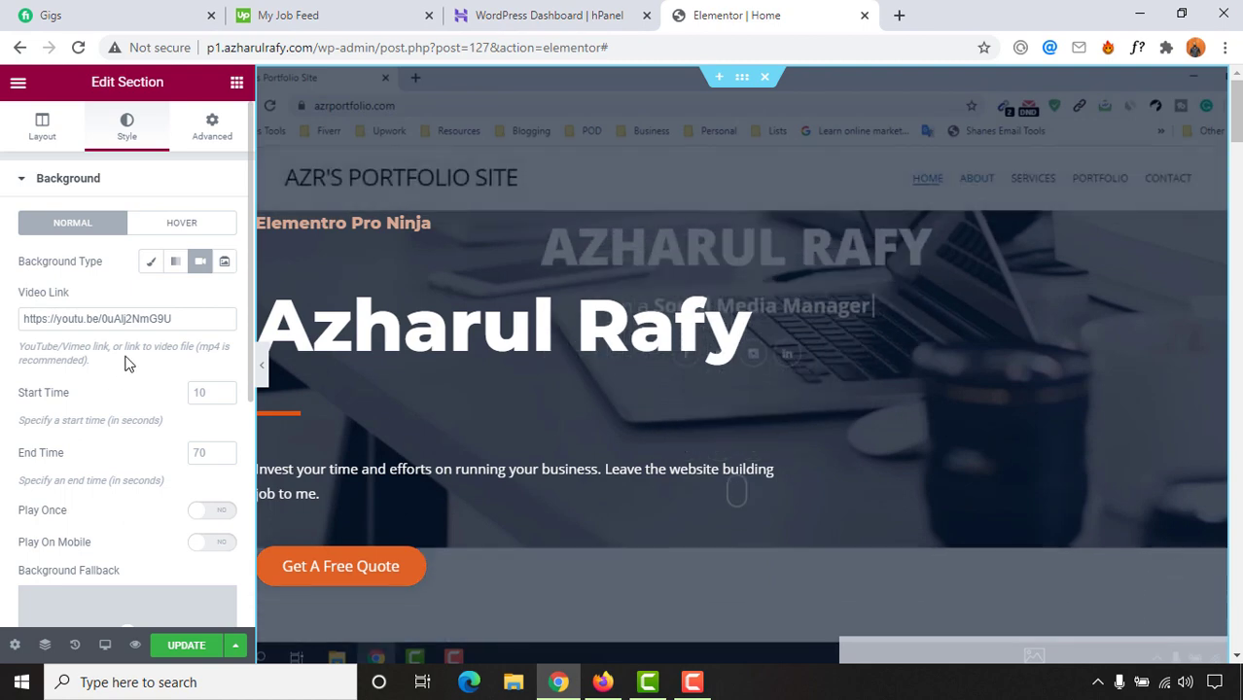
scroll(127, 394, down, 2)
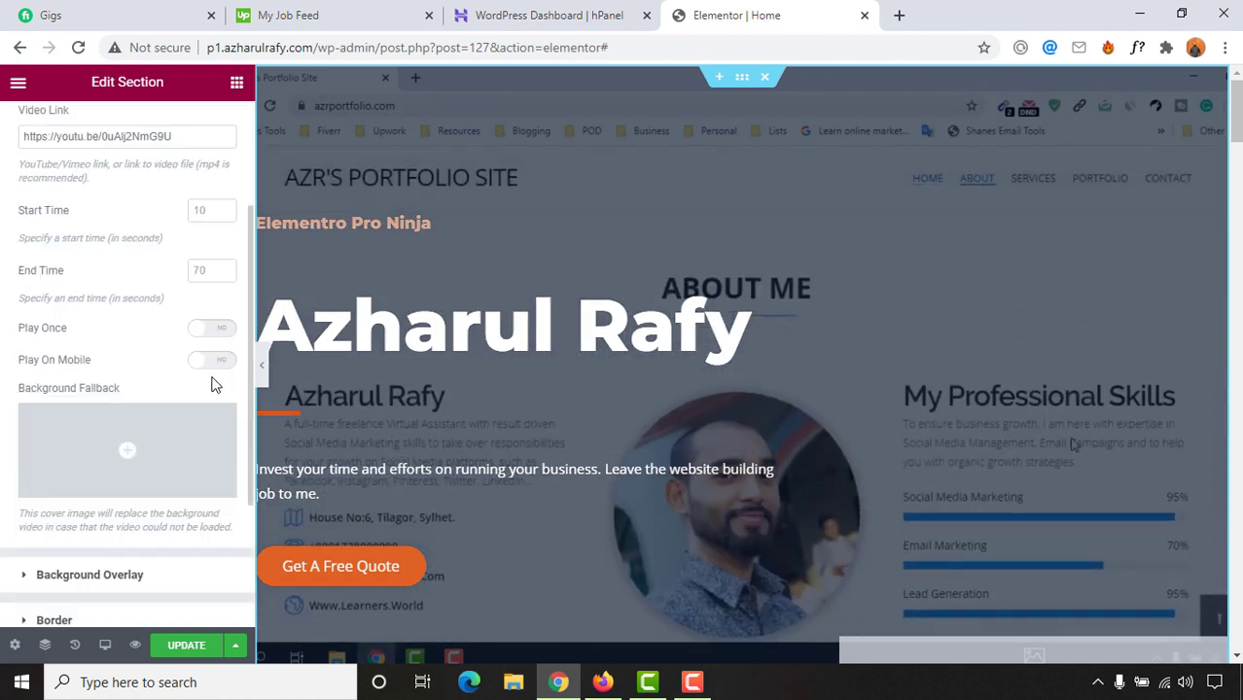
scroll(190, 419, down, 2)
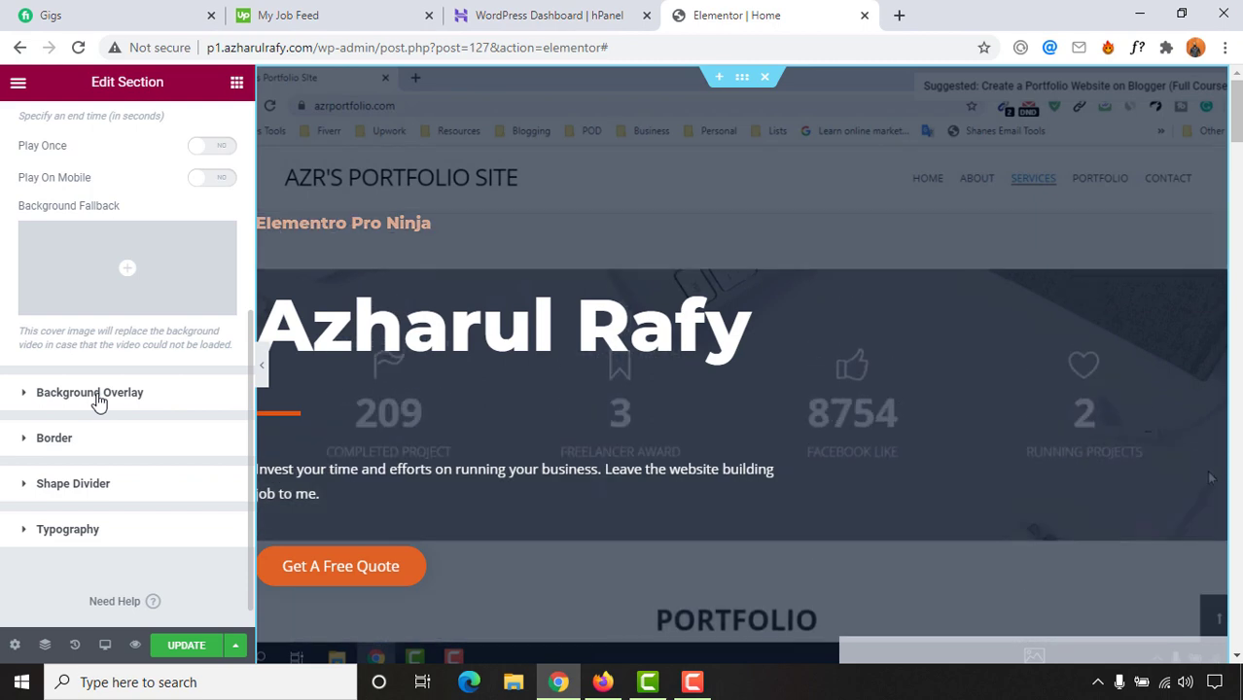
click(98, 393)
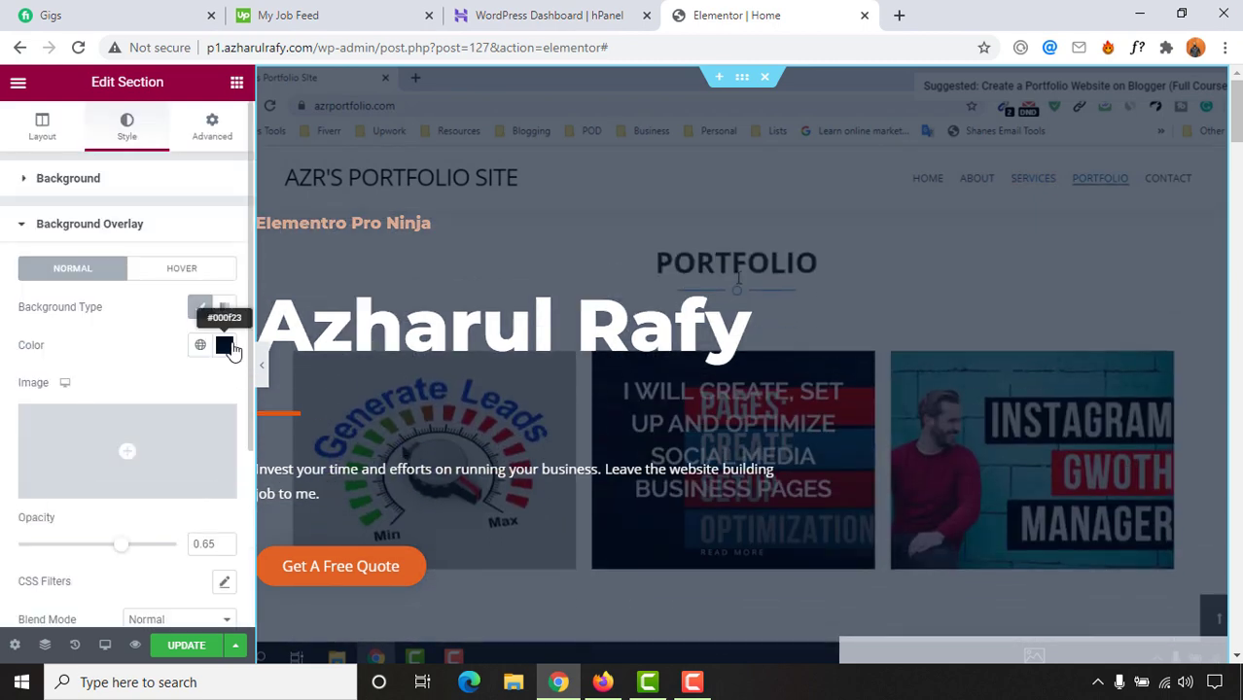
click(225, 346)
Tune the overlay to a semi-transparent teal-blue, #0B739682.
click(226, 428)
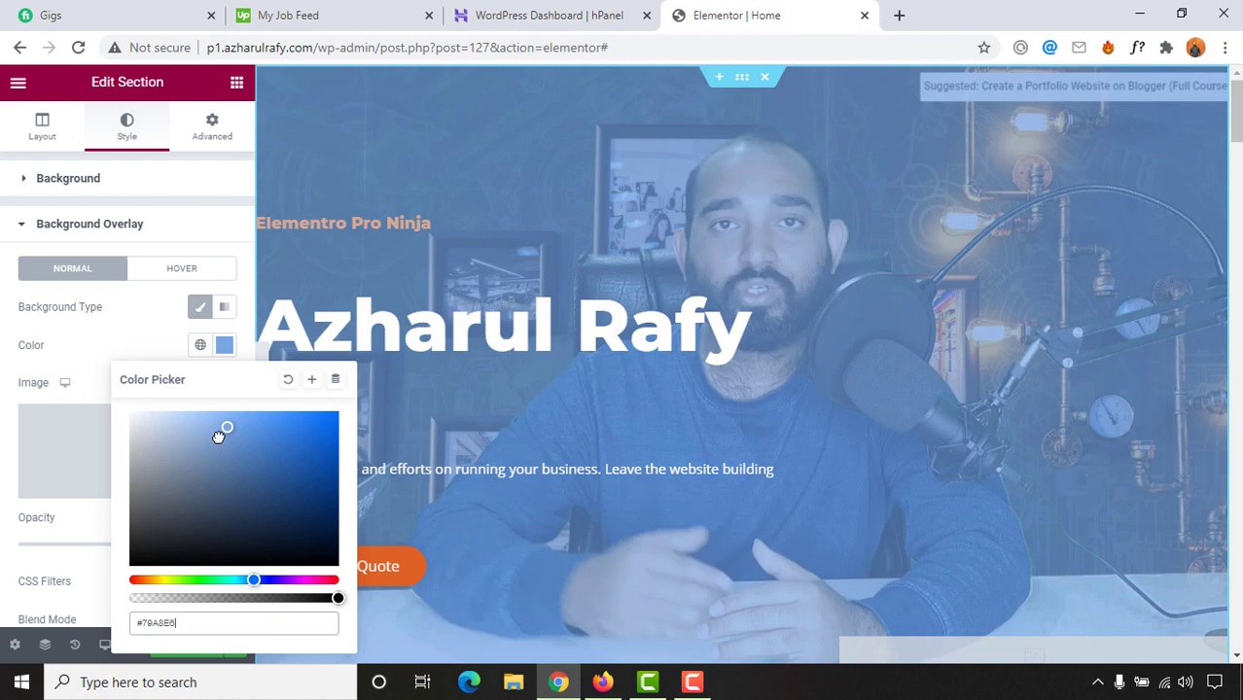
drag(219, 437, 326, 475)
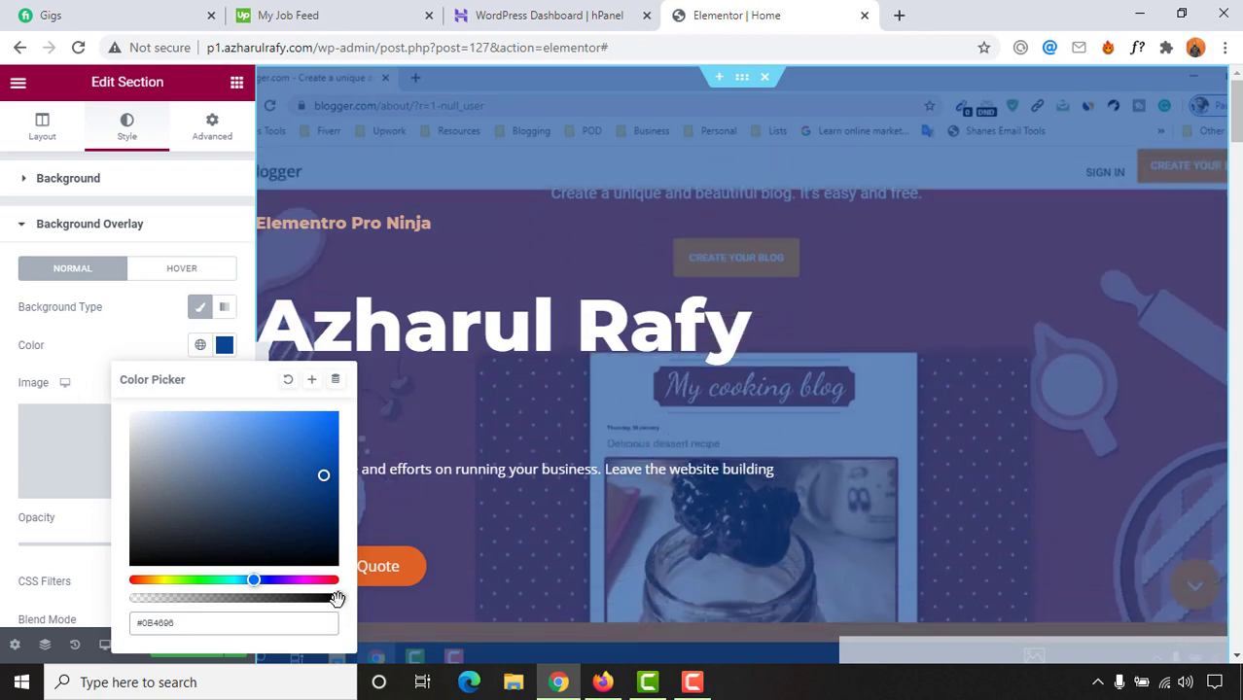
drag(336, 598, 147, 601)
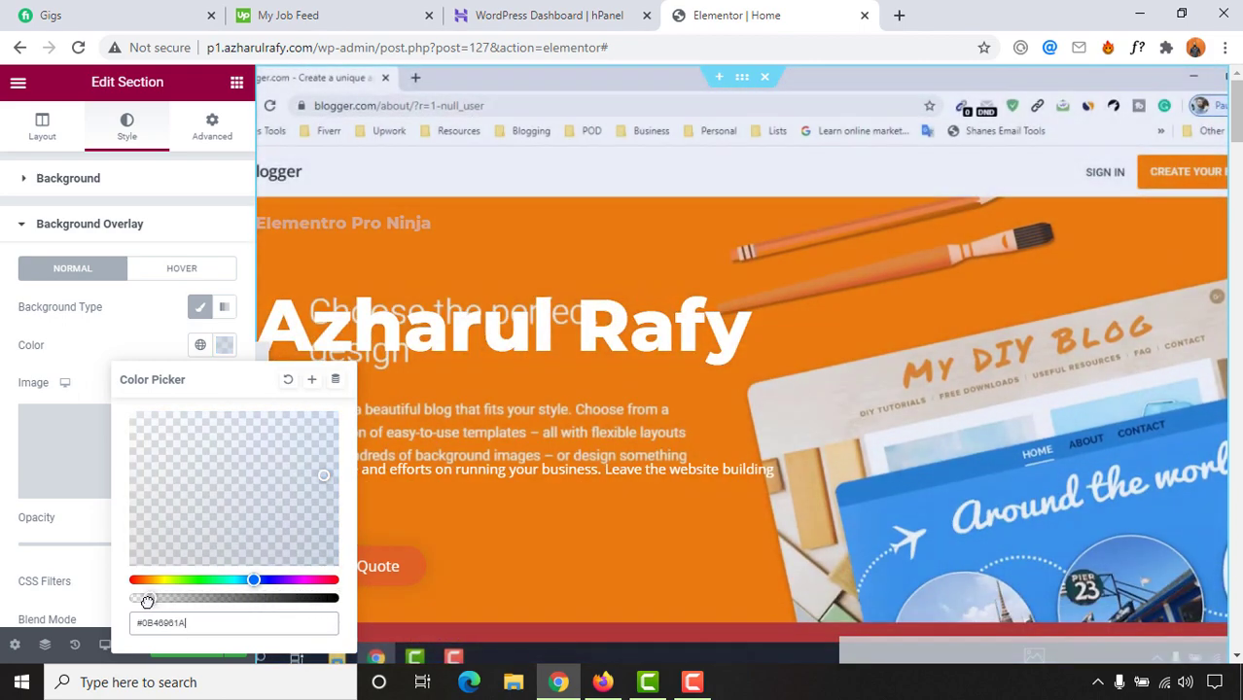
drag(147, 601, 110, 609)
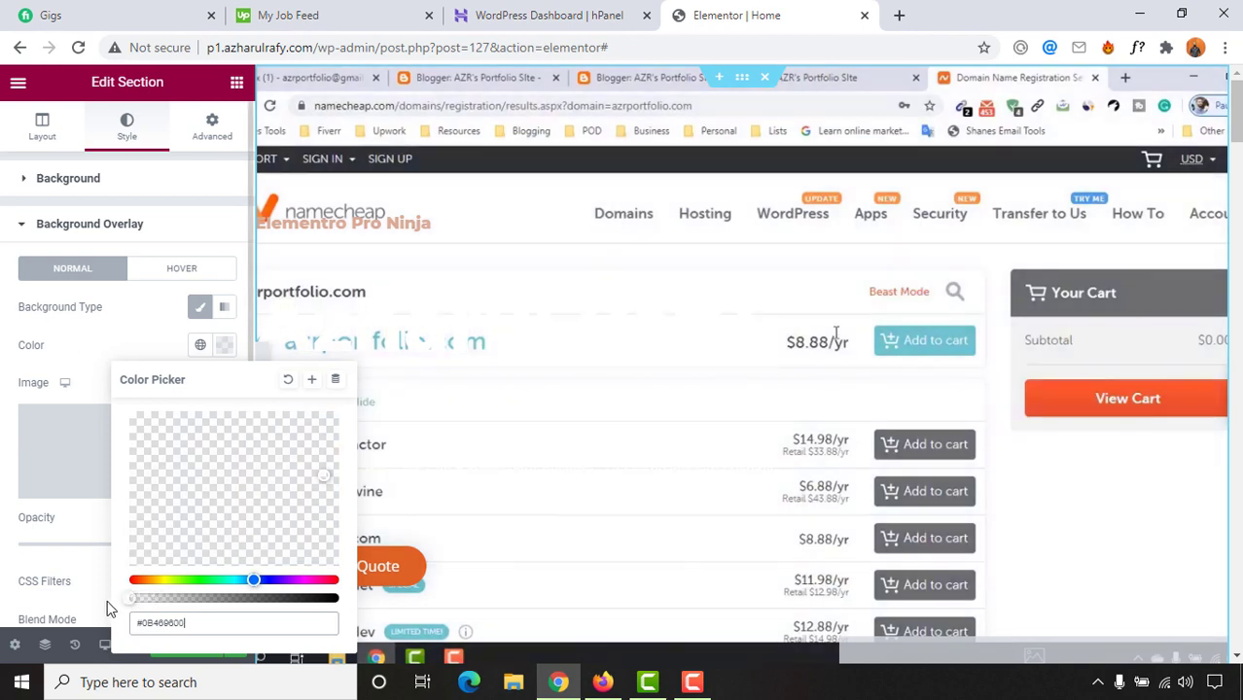
drag(255, 599, 243, 585)
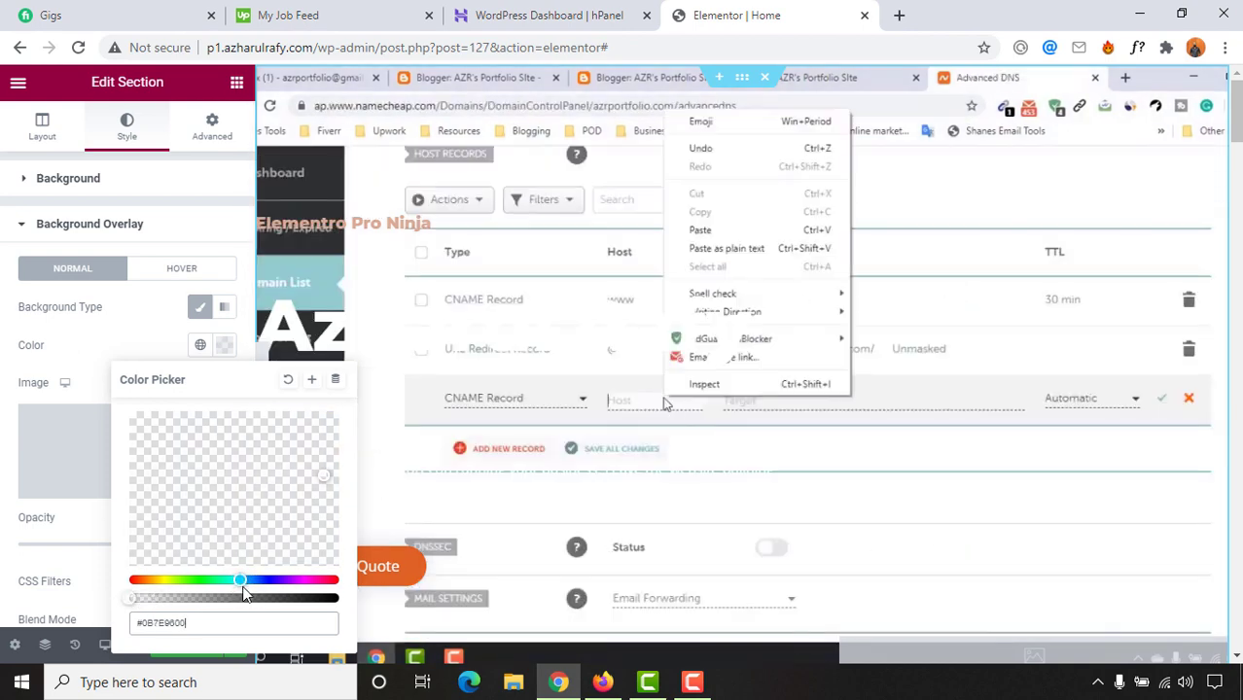
drag(128, 600, 233, 600)
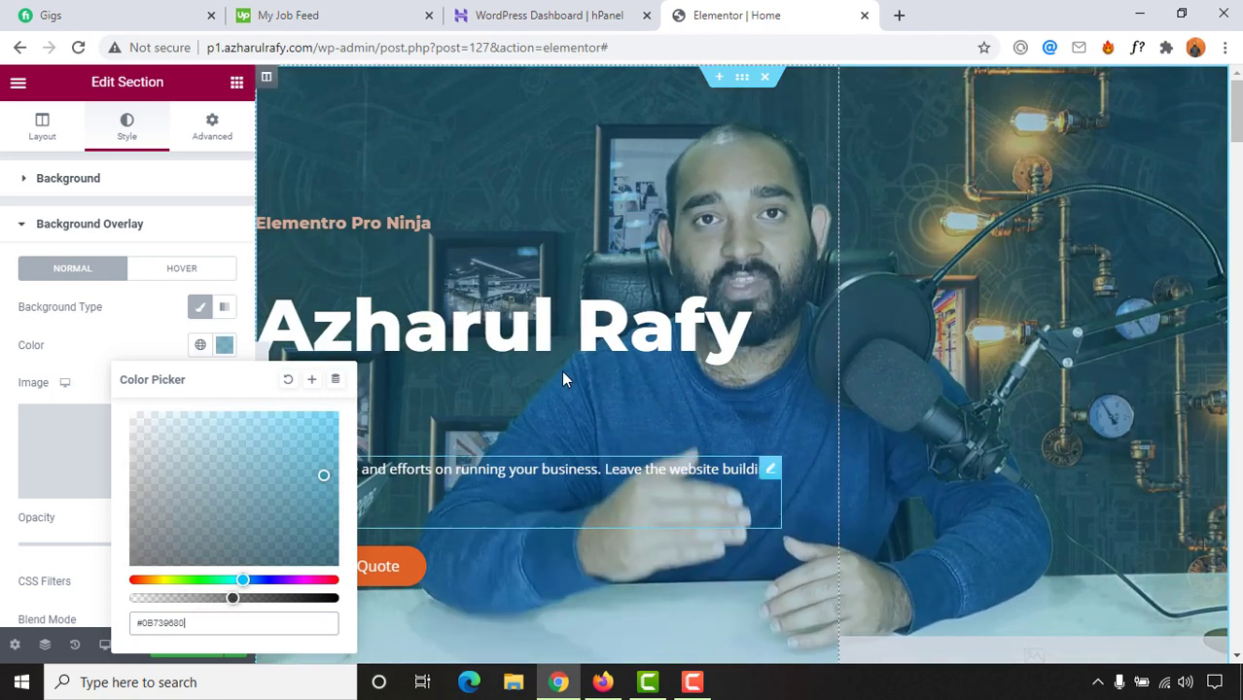
mouse_move(234, 600)
mouse_down()
mouse_move(350, 596)
mouse_move(236, 598)
mouse_up()
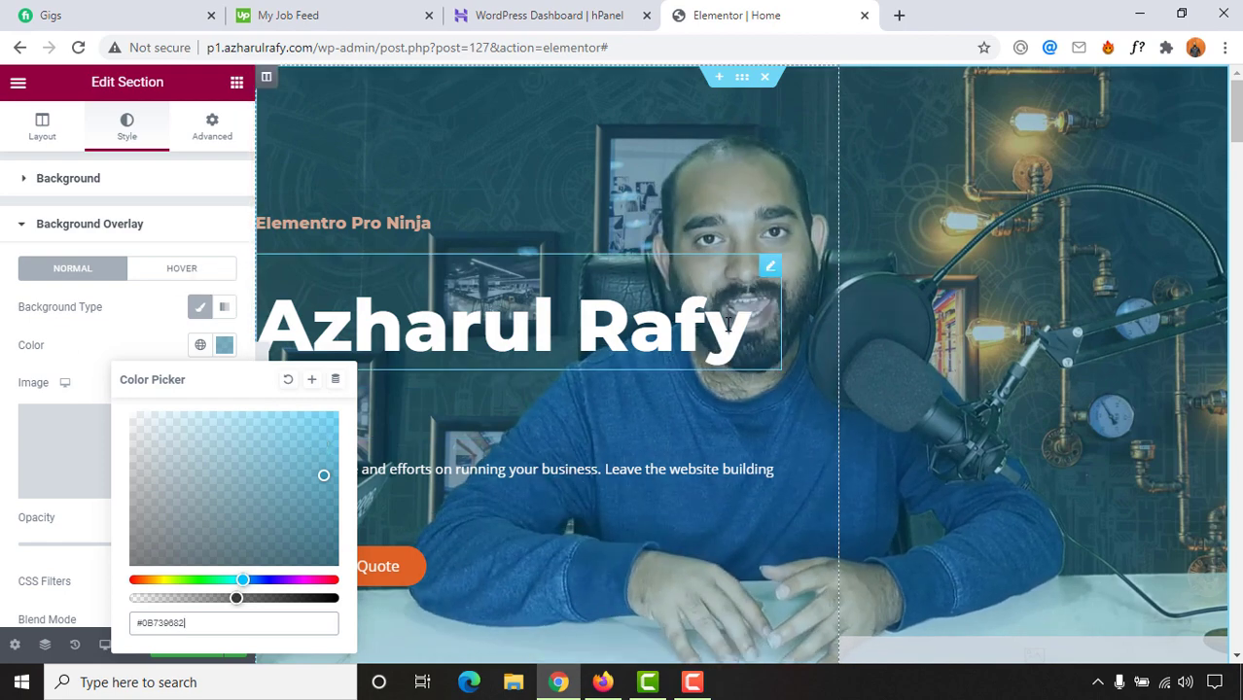
click(152, 305)
scroll(1104, 362, down, 3)
scroll(1082, 368, up, 3)
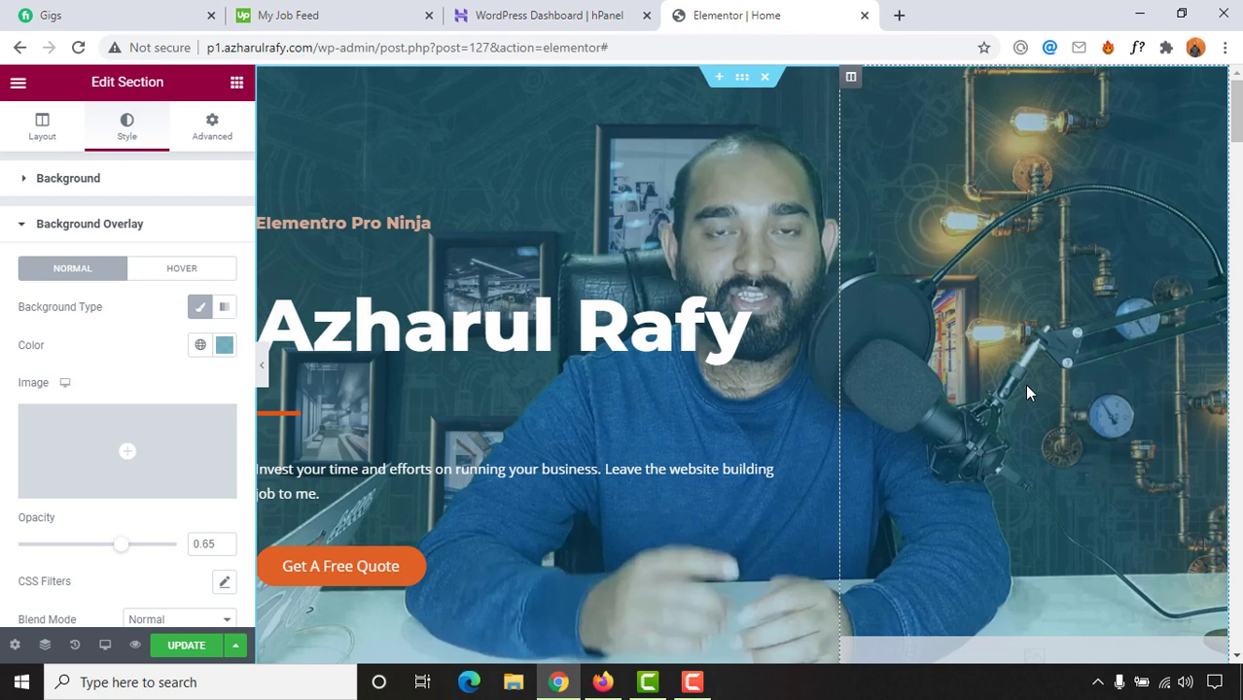
Preview the tinted video, then reopen the section's Background settings at Background Fallback.
click(261, 365)
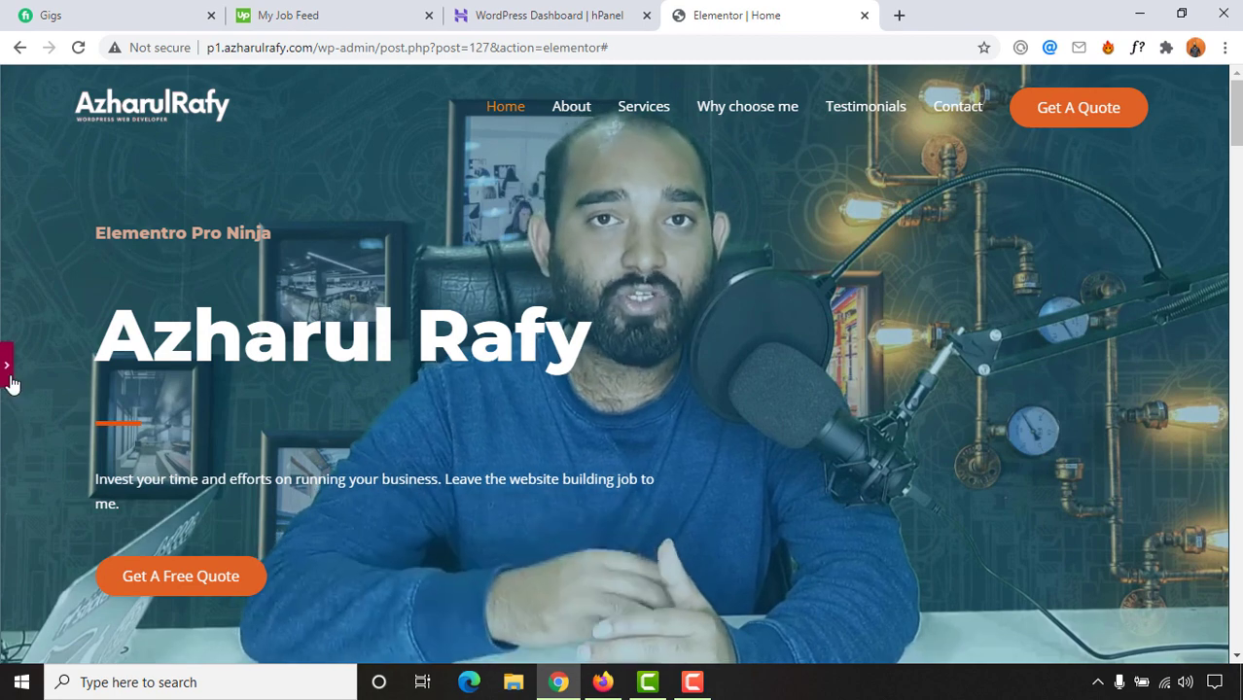
key(ctrl+p)
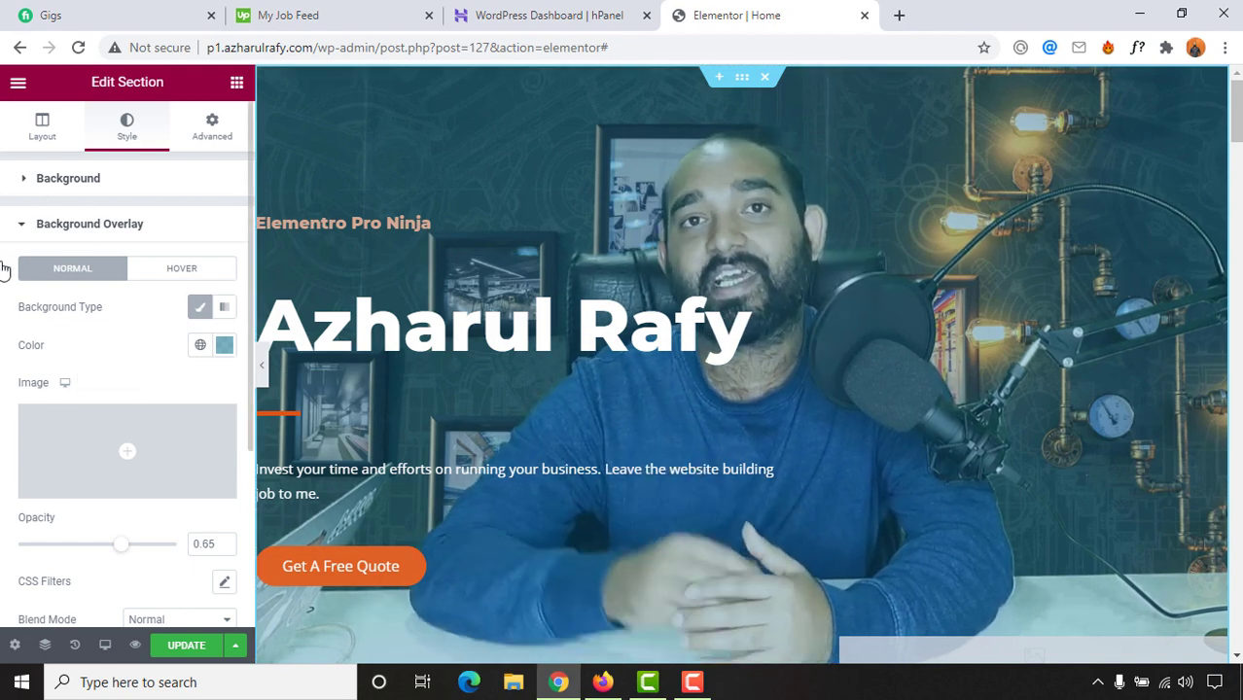
click(68, 178)
scroll(132, 457, down, 3)
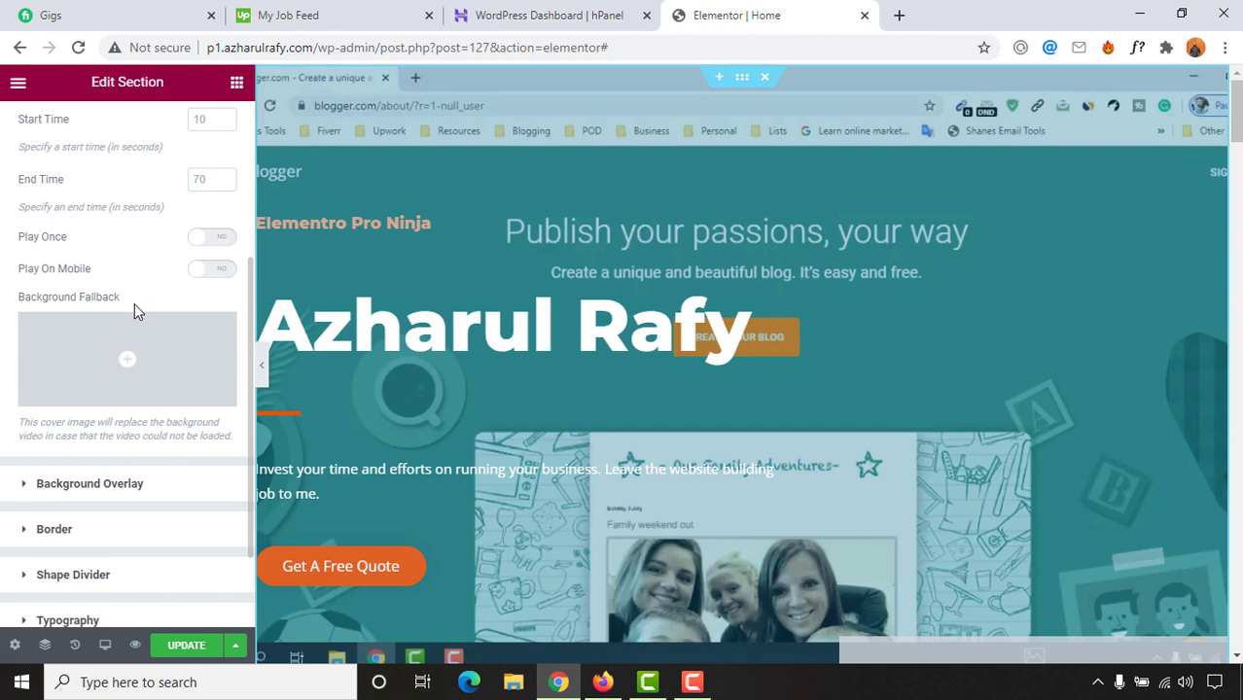
Insert the dark clock image from the Media Library as the video's background fallback.
click(126, 409)
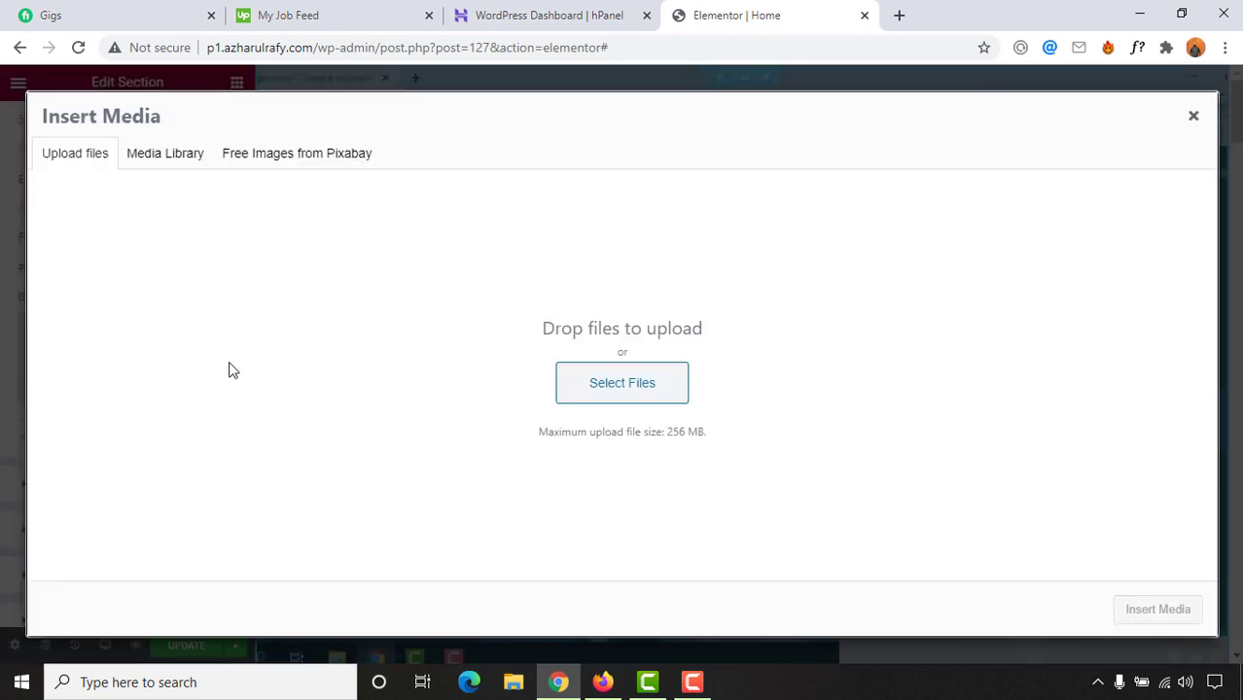
click(165, 156)
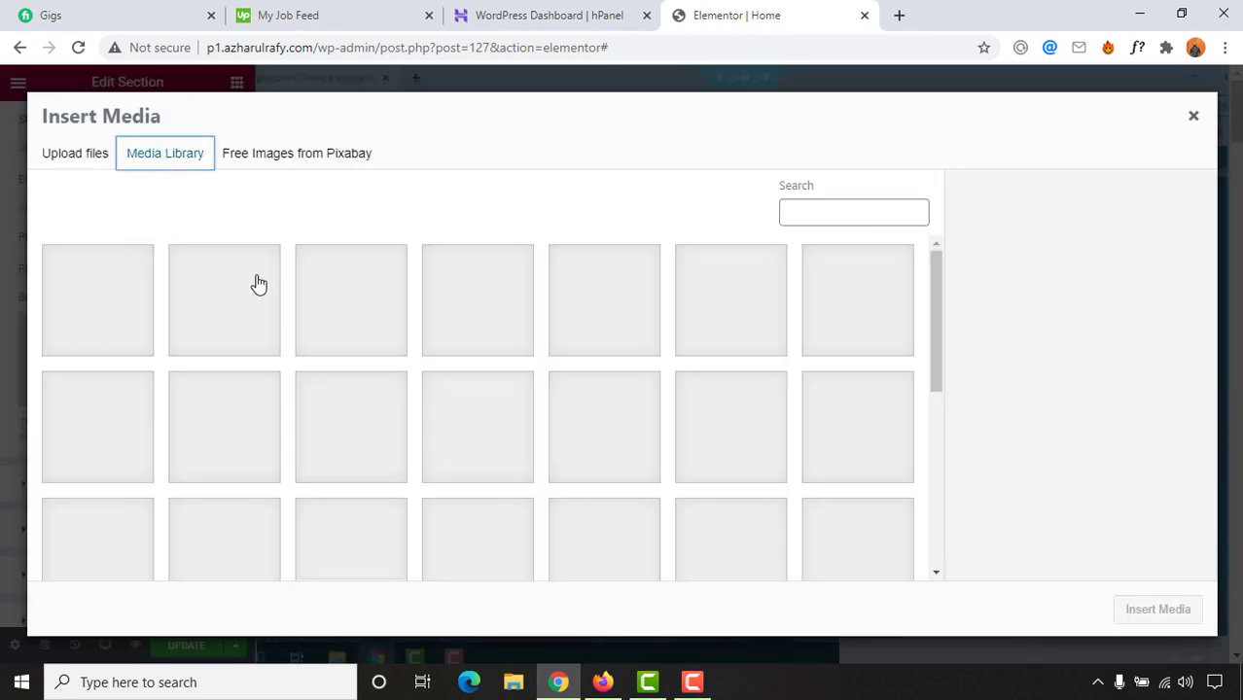
click(224, 320)
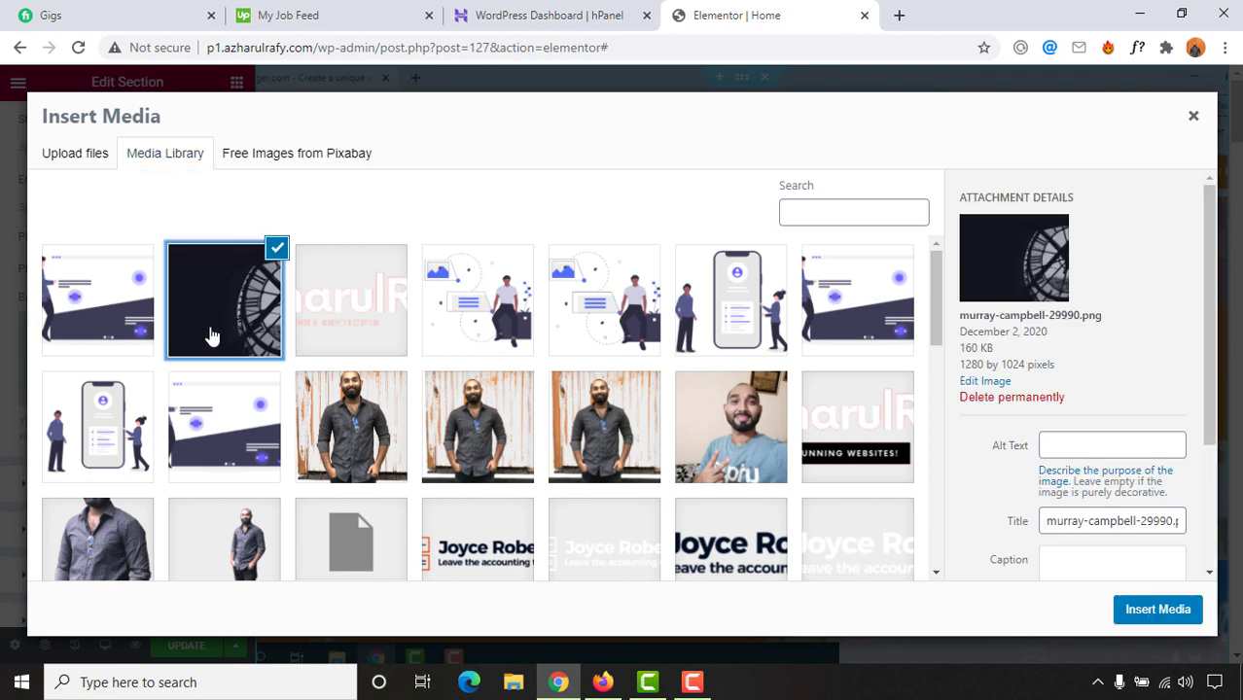
click(1136, 608)
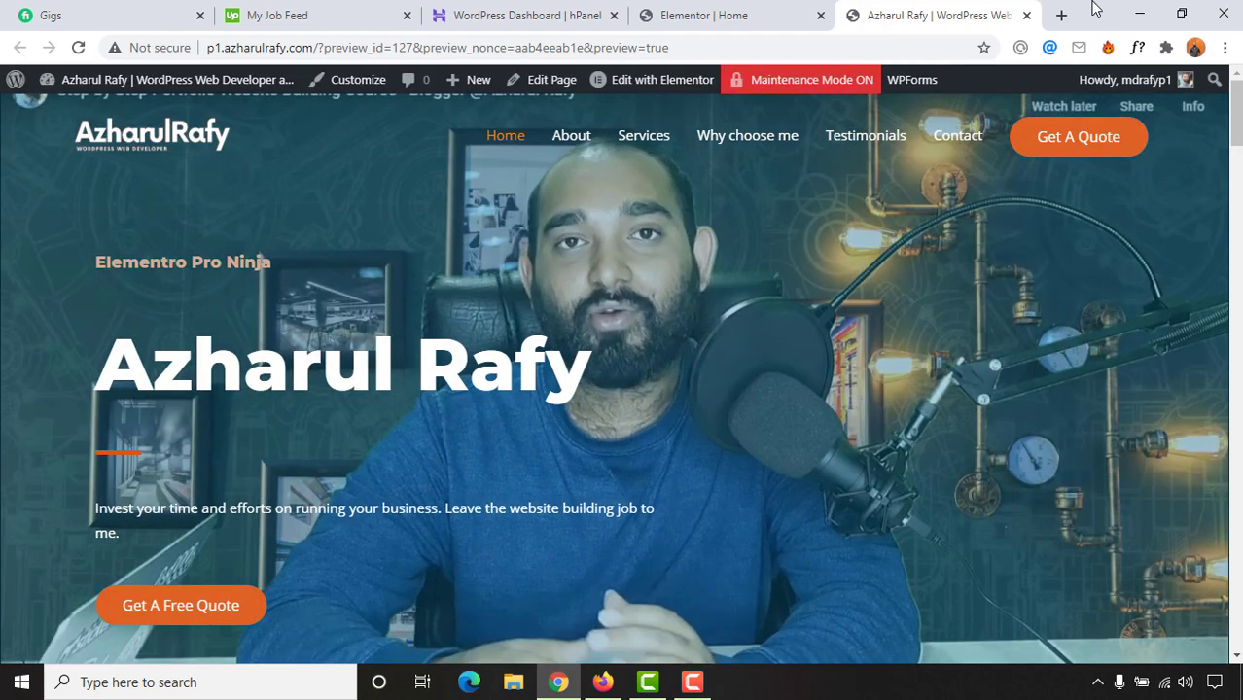
click(1026, 14)
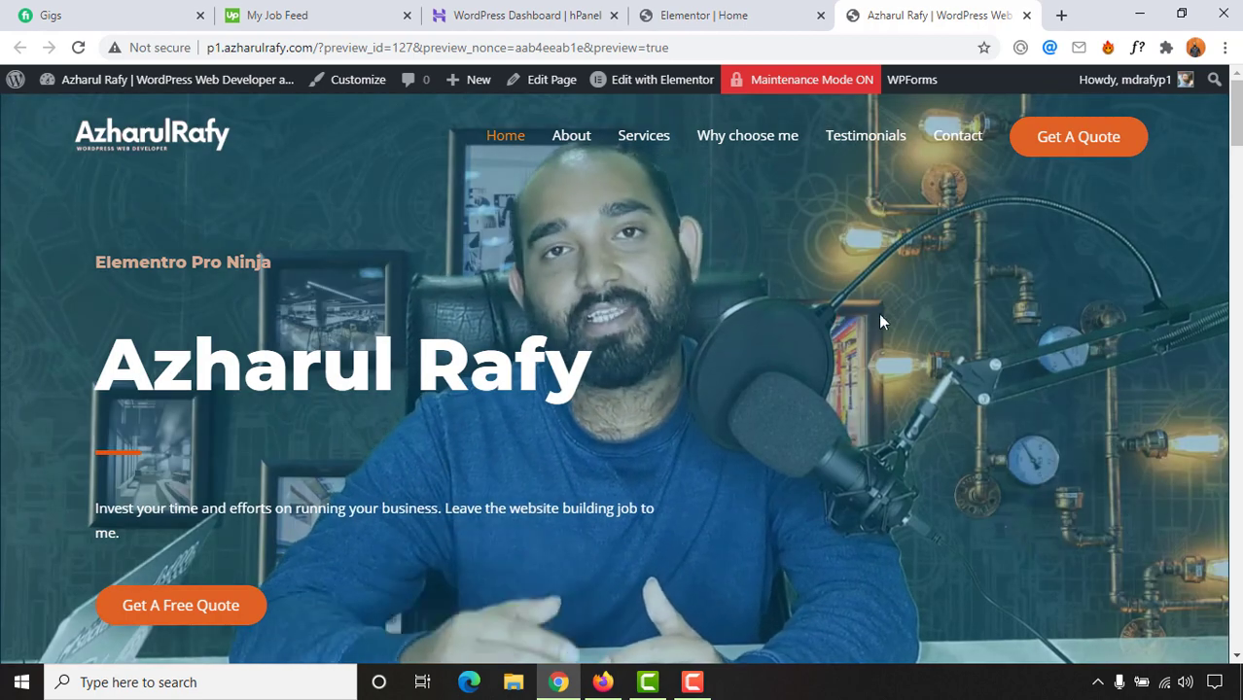
scroll(352, 485, down, 3)
scroll(160, 514, down, 2)
scroll(175, 505, up, 5)
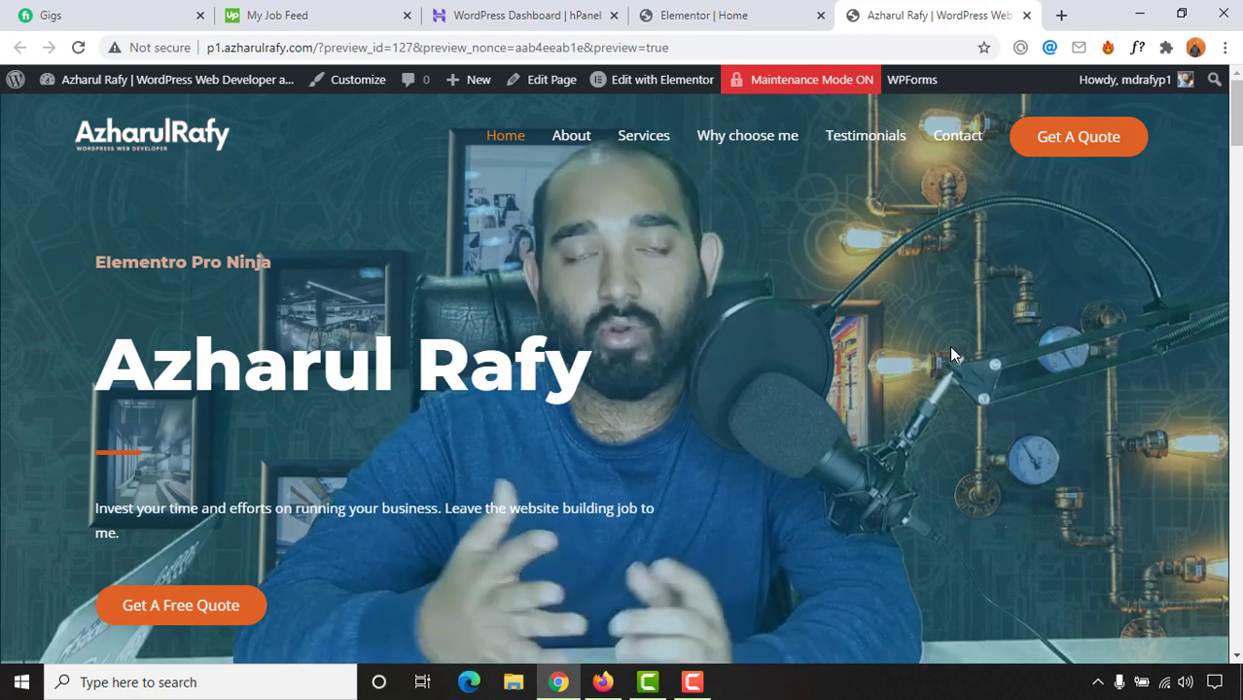
scroll(953, 353, down, 2)
scroll(52, 477, down, 2)
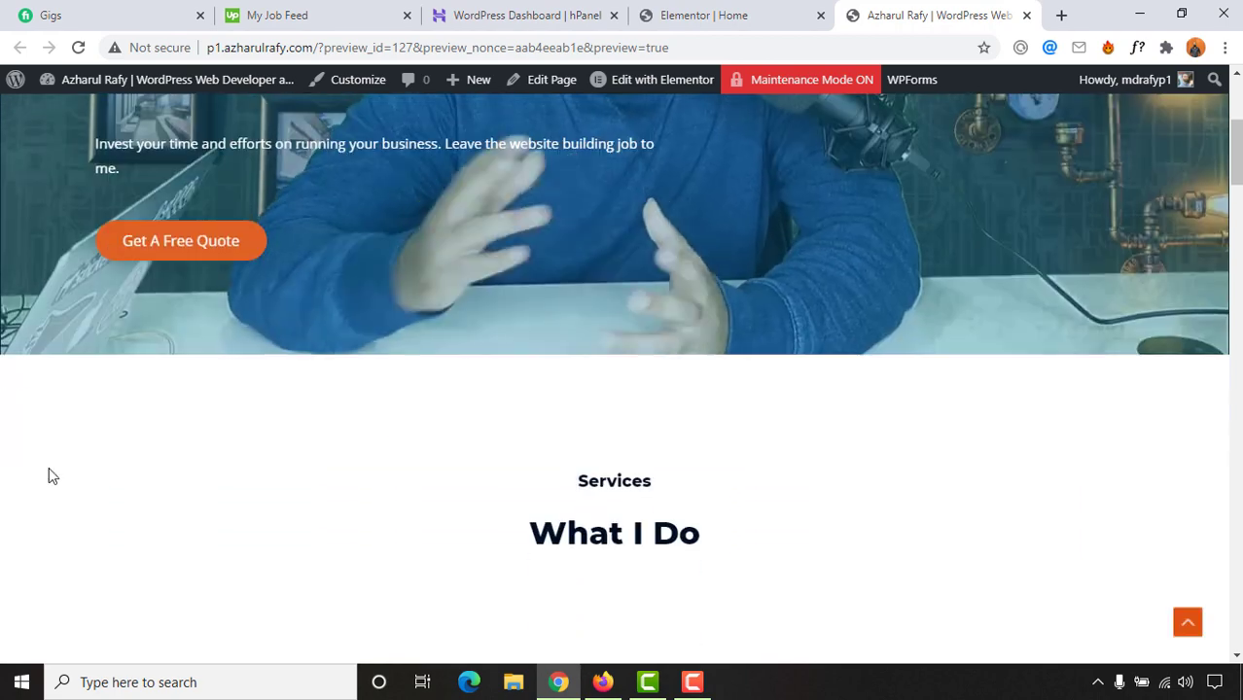
scroll(10, 572, down, 2)
scroll(20, 572, down, 2)
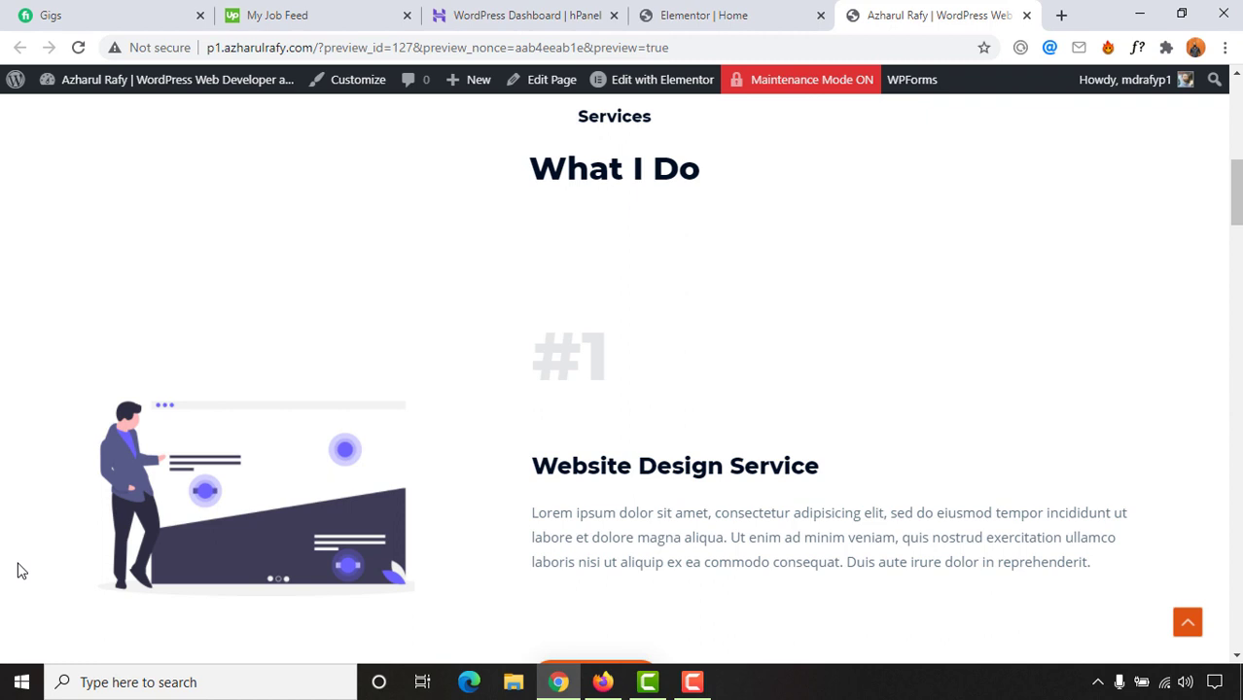
scroll(11, 570, down, 3)
scroll(7, 572, down, 2)
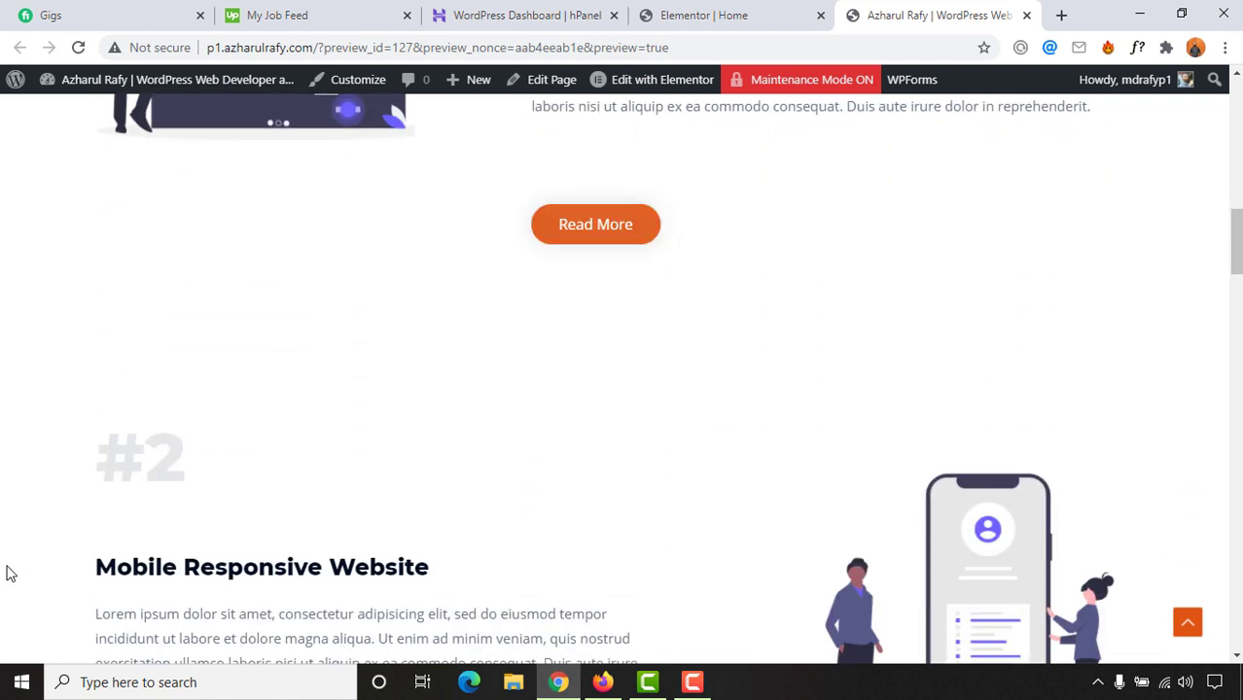
scroll(6, 574, down, 2)
scroll(7, 576, down, 2)
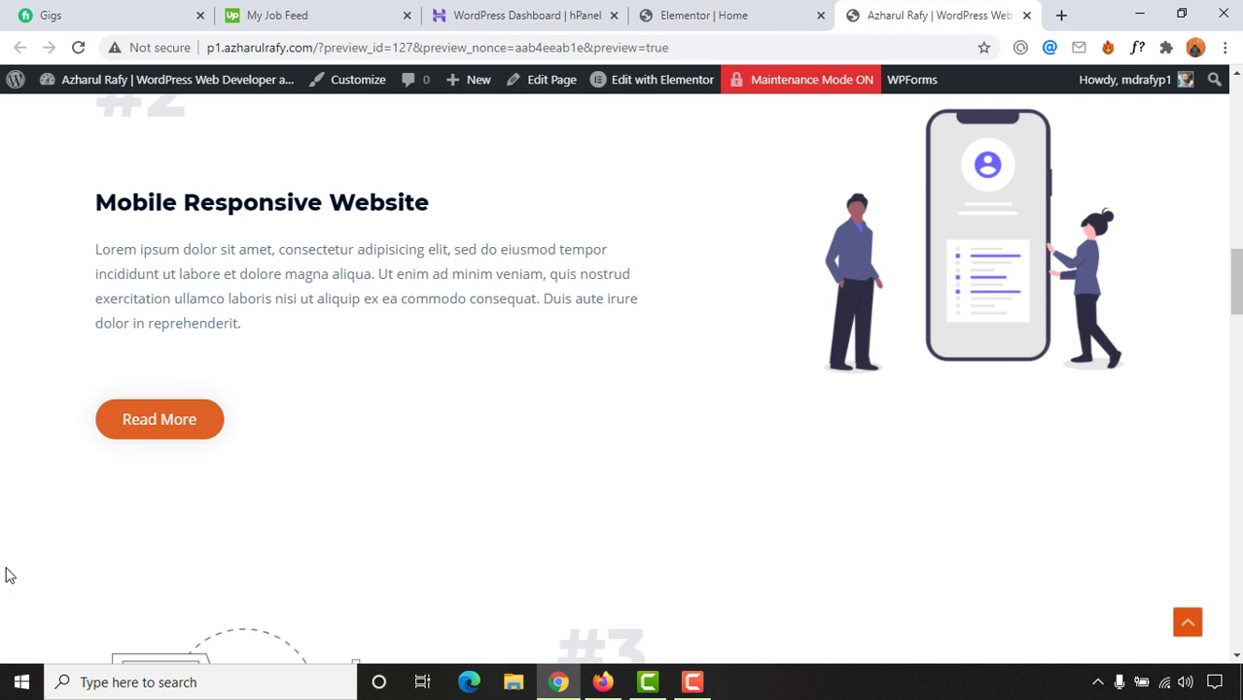
scroll(8, 575, down, 4)
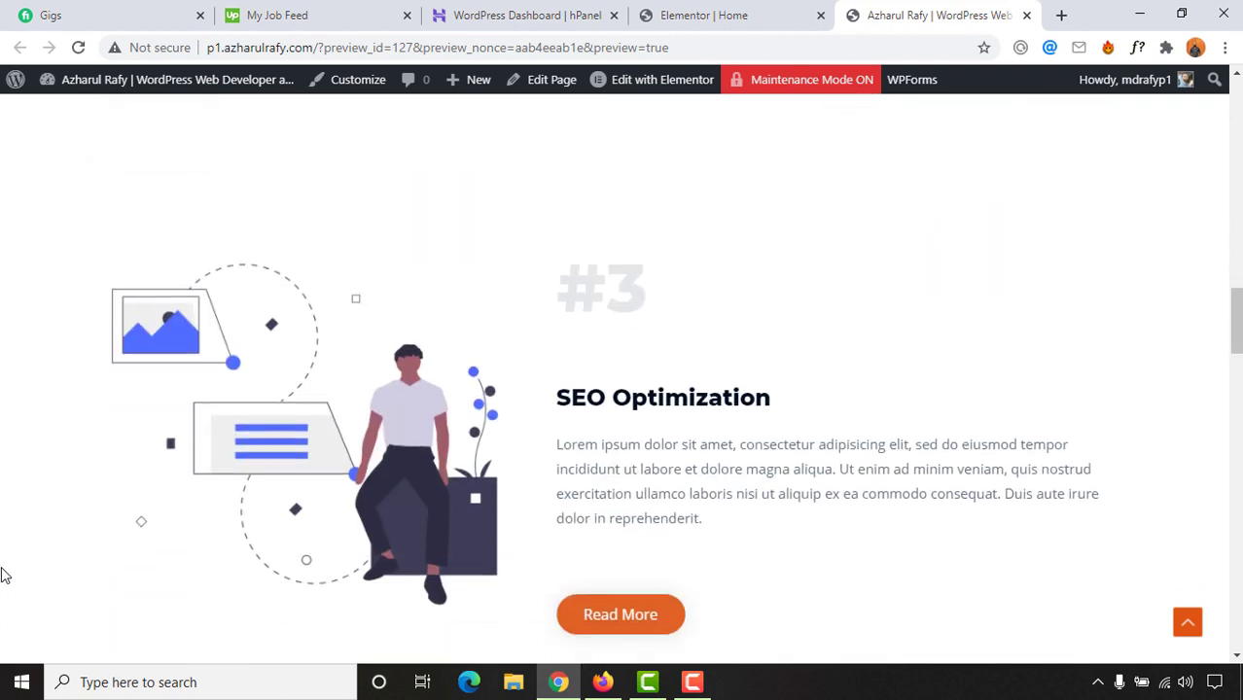